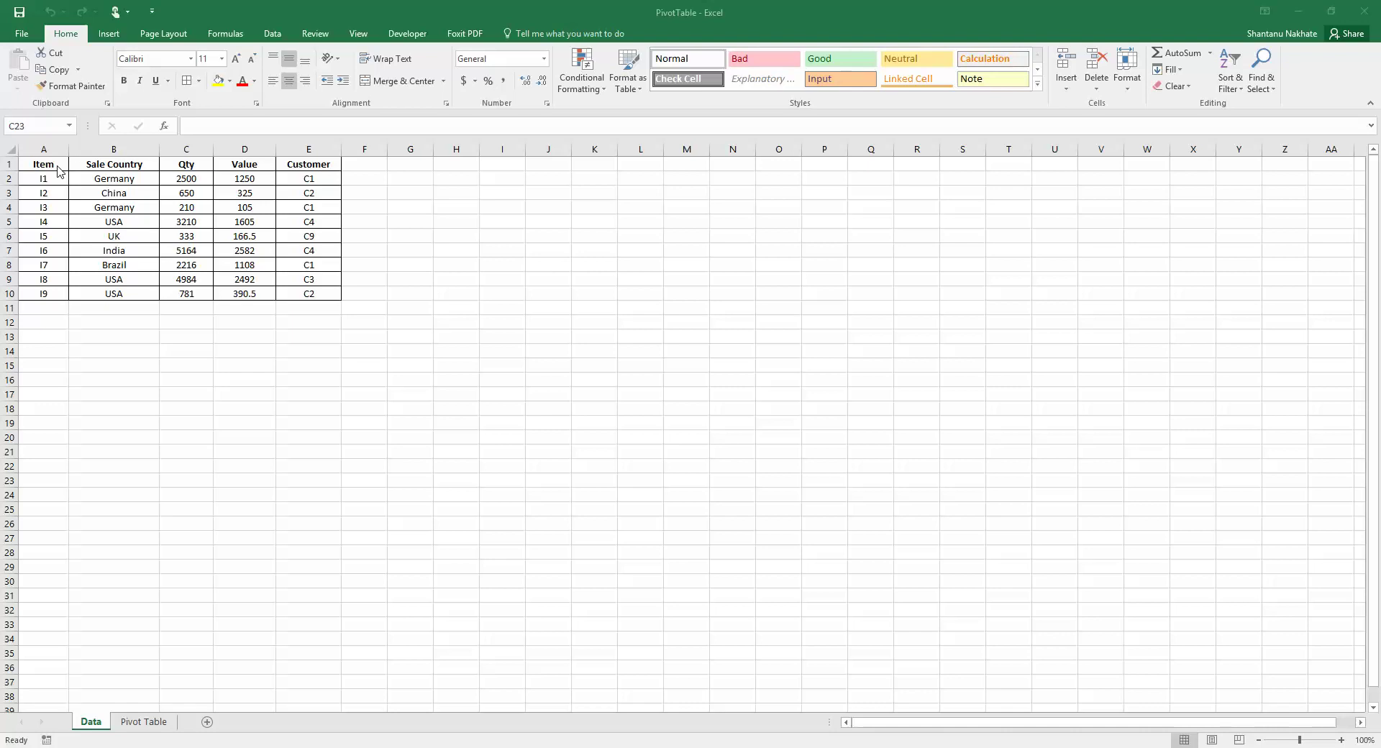
click(49, 167)
drag(46, 164, 310, 295)
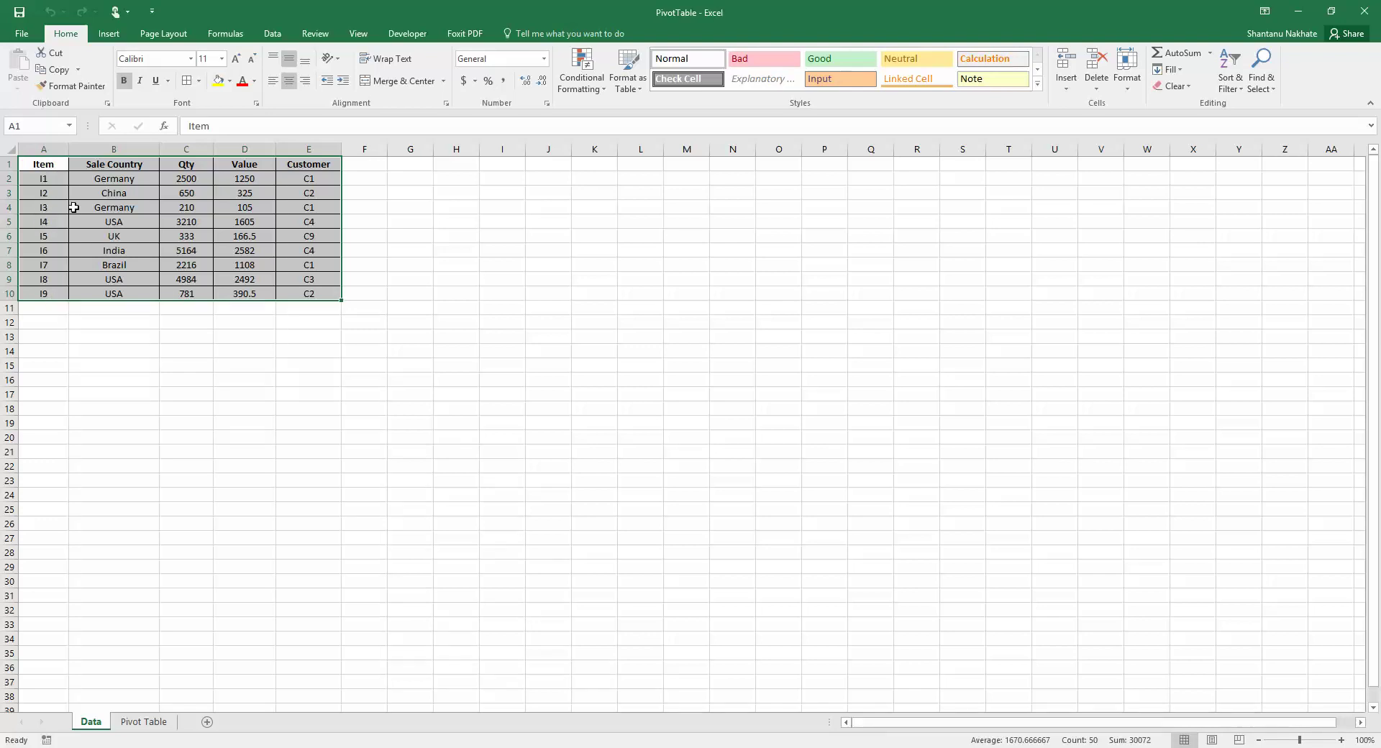
click(141, 209)
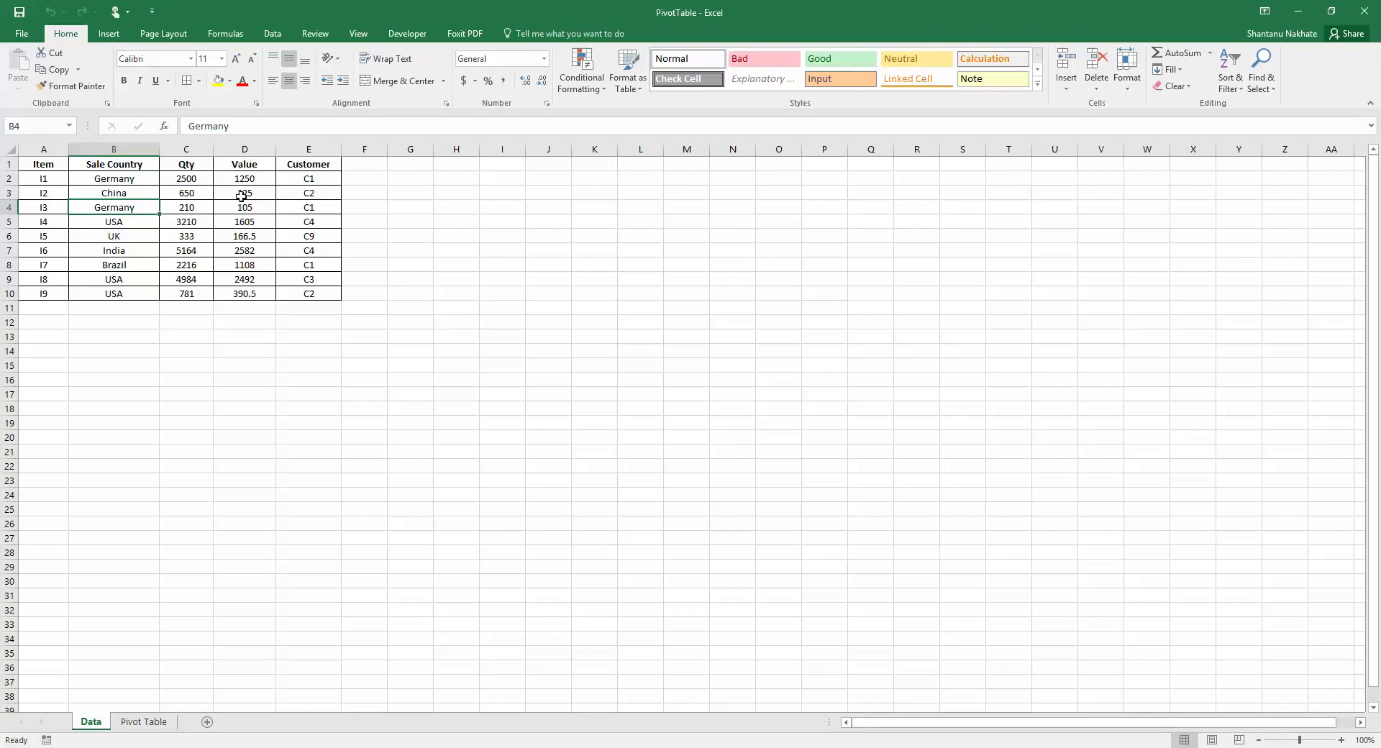
Rename the Value column header in cell D1 to Revenue
click(257, 163)
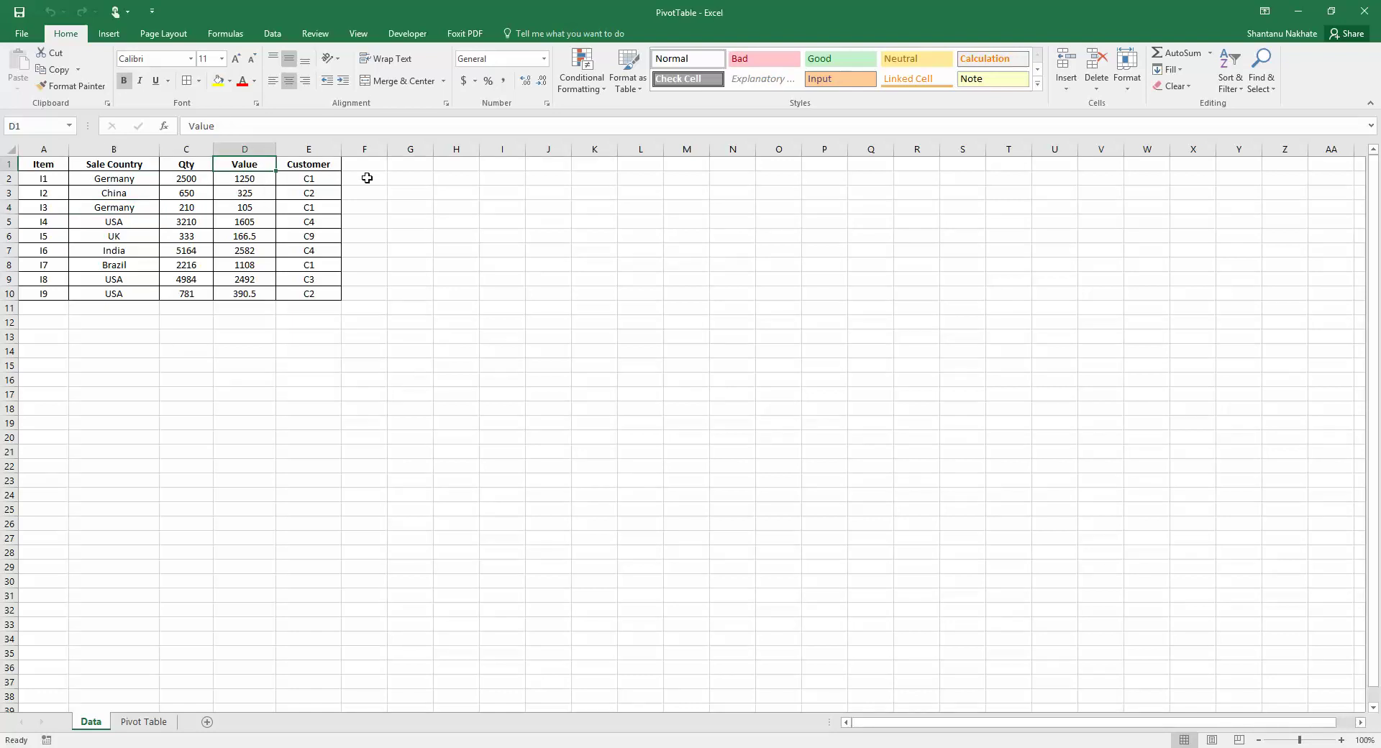
text(Revenue)
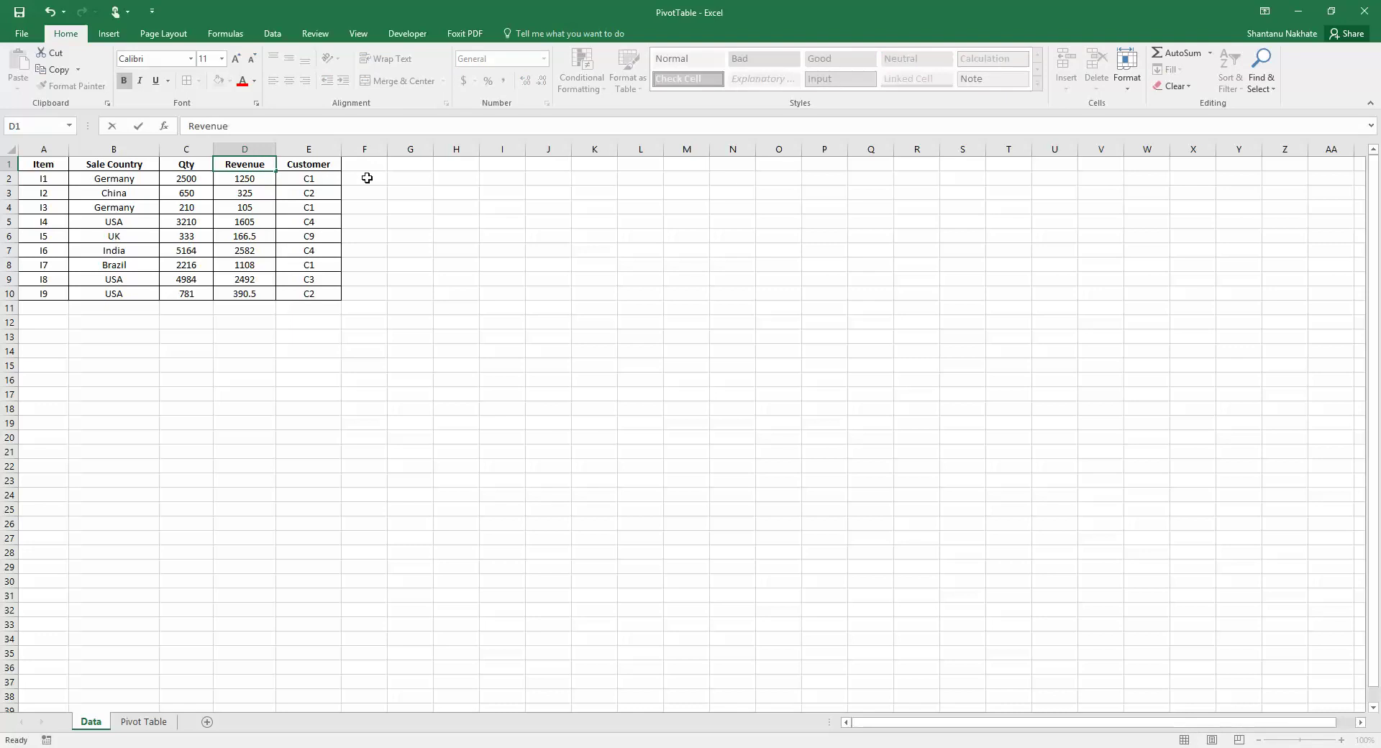
key(Return)
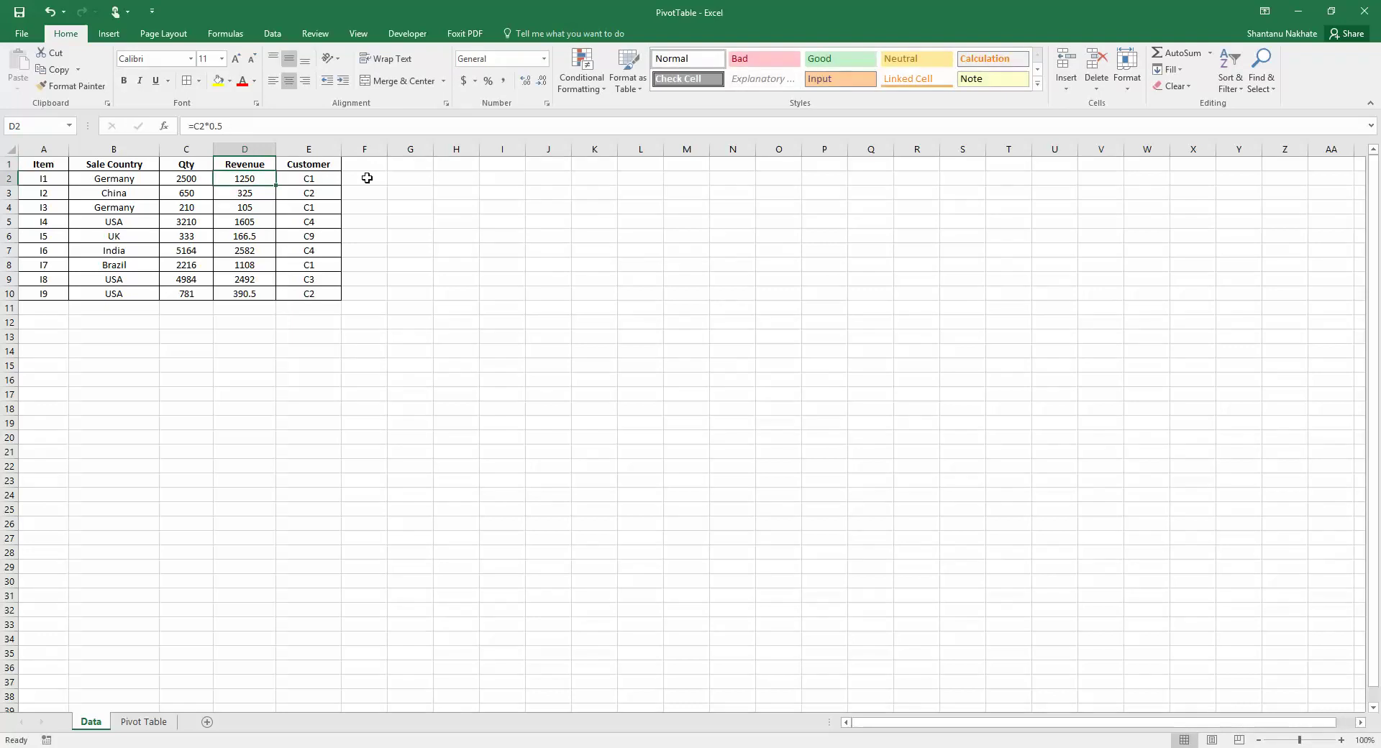
click(329, 166)
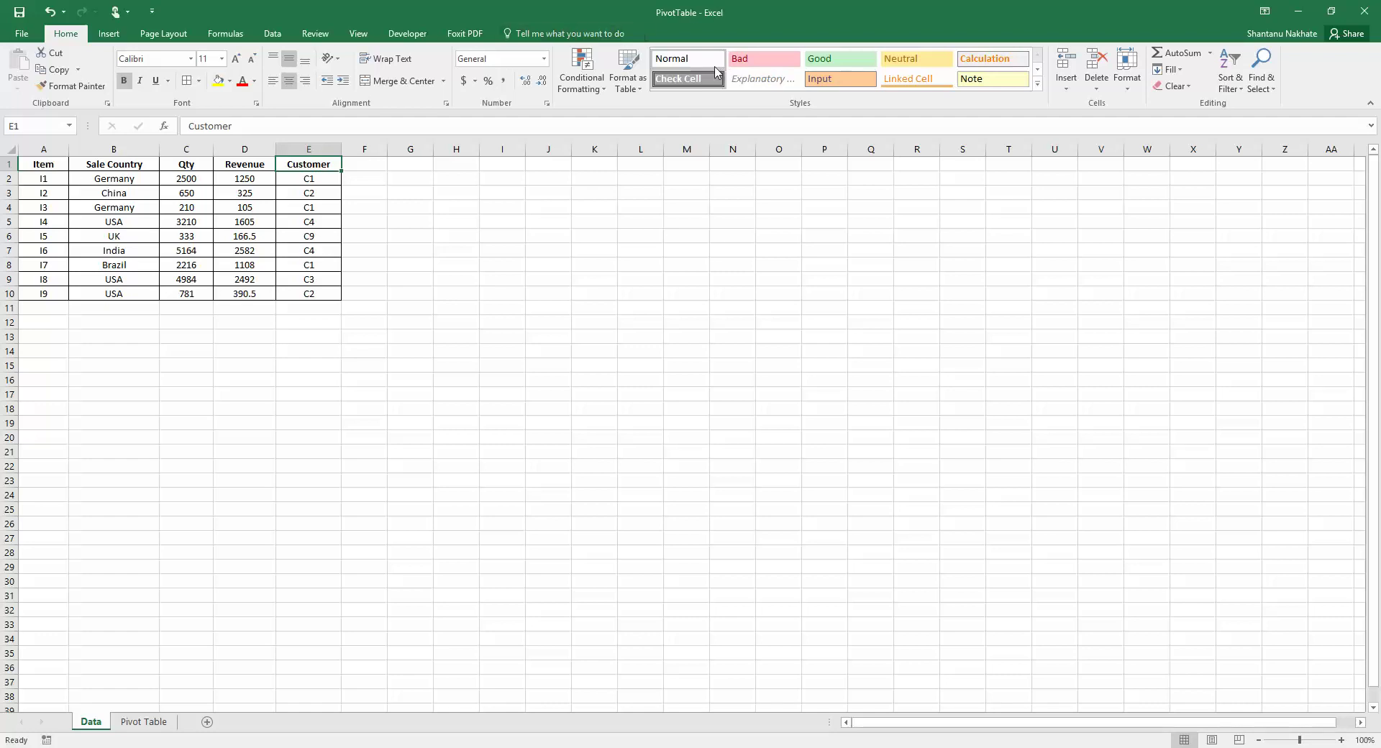
drag(56, 166, 295, 295)
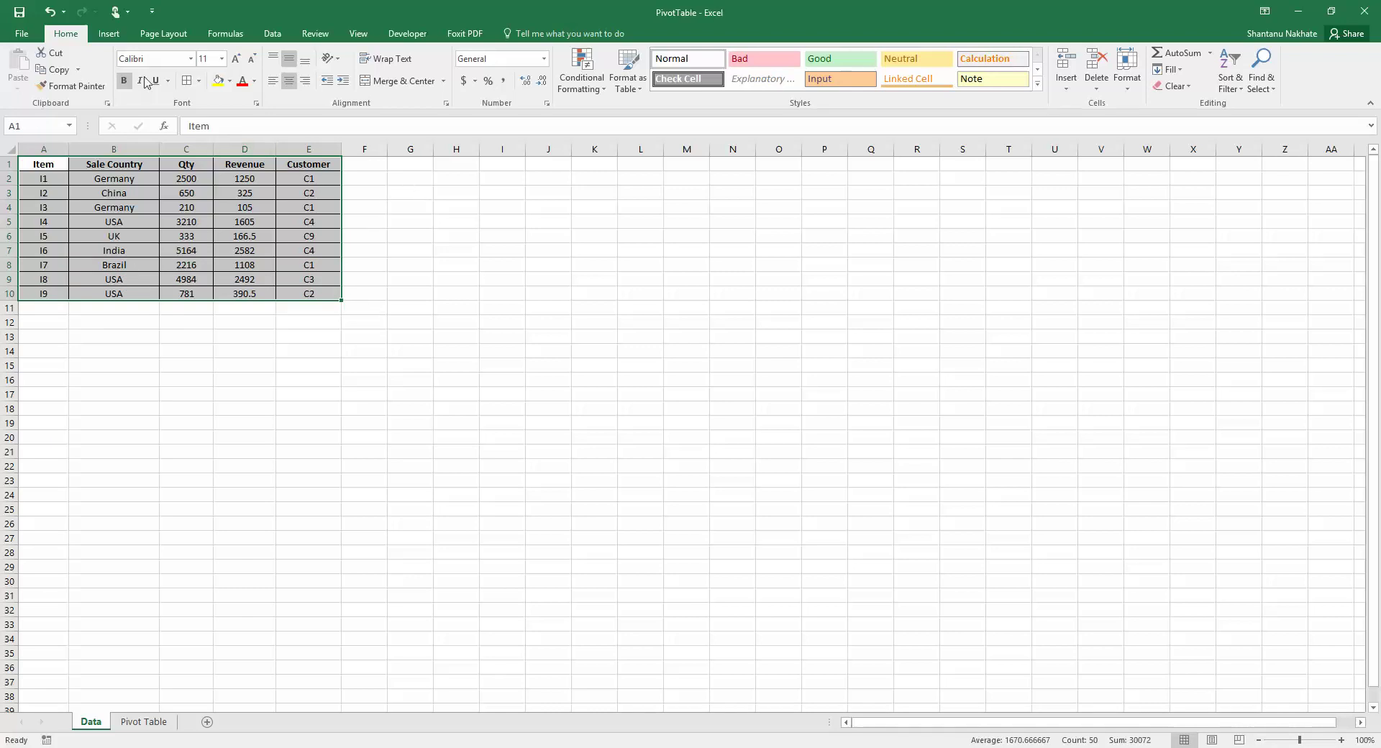
Create a PivotChart on a new worksheet, using the range A1:E10 of the Data sheet as its source
click(106, 35)
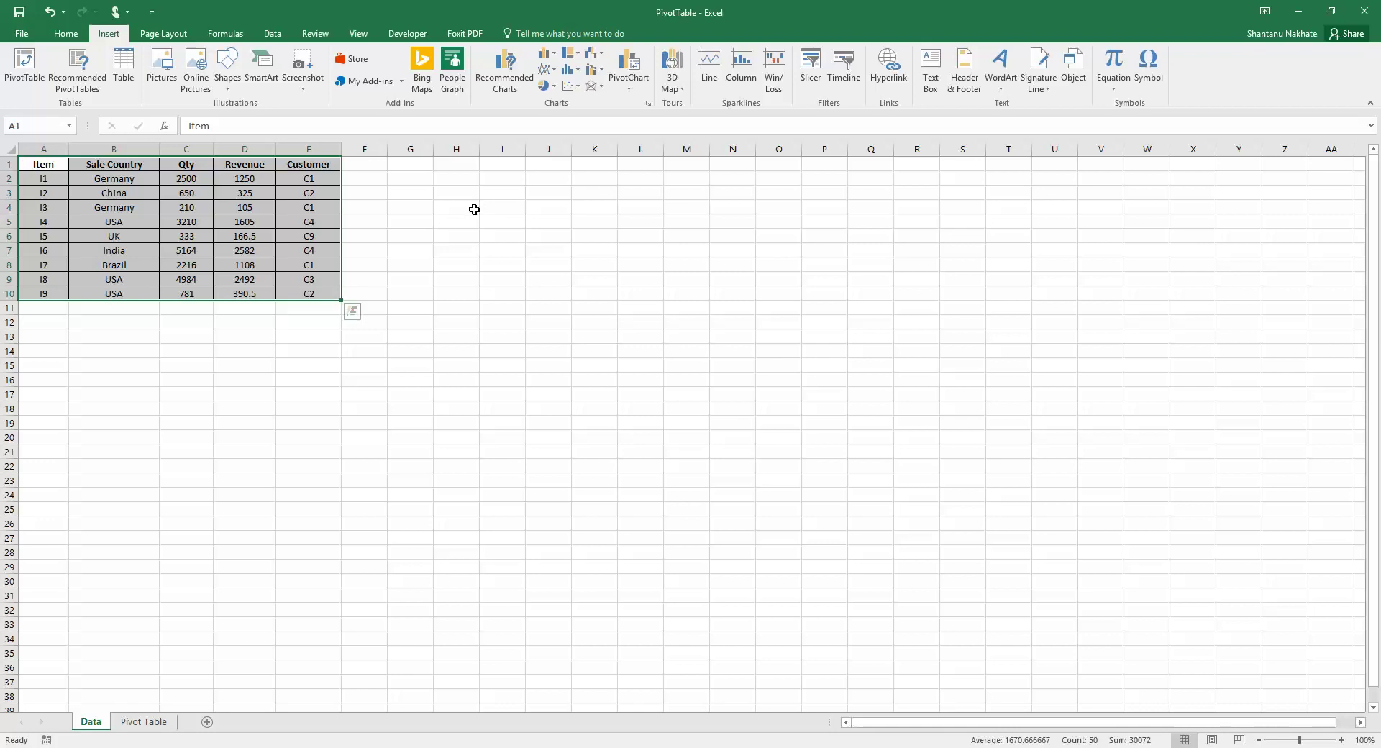
click(502, 250)
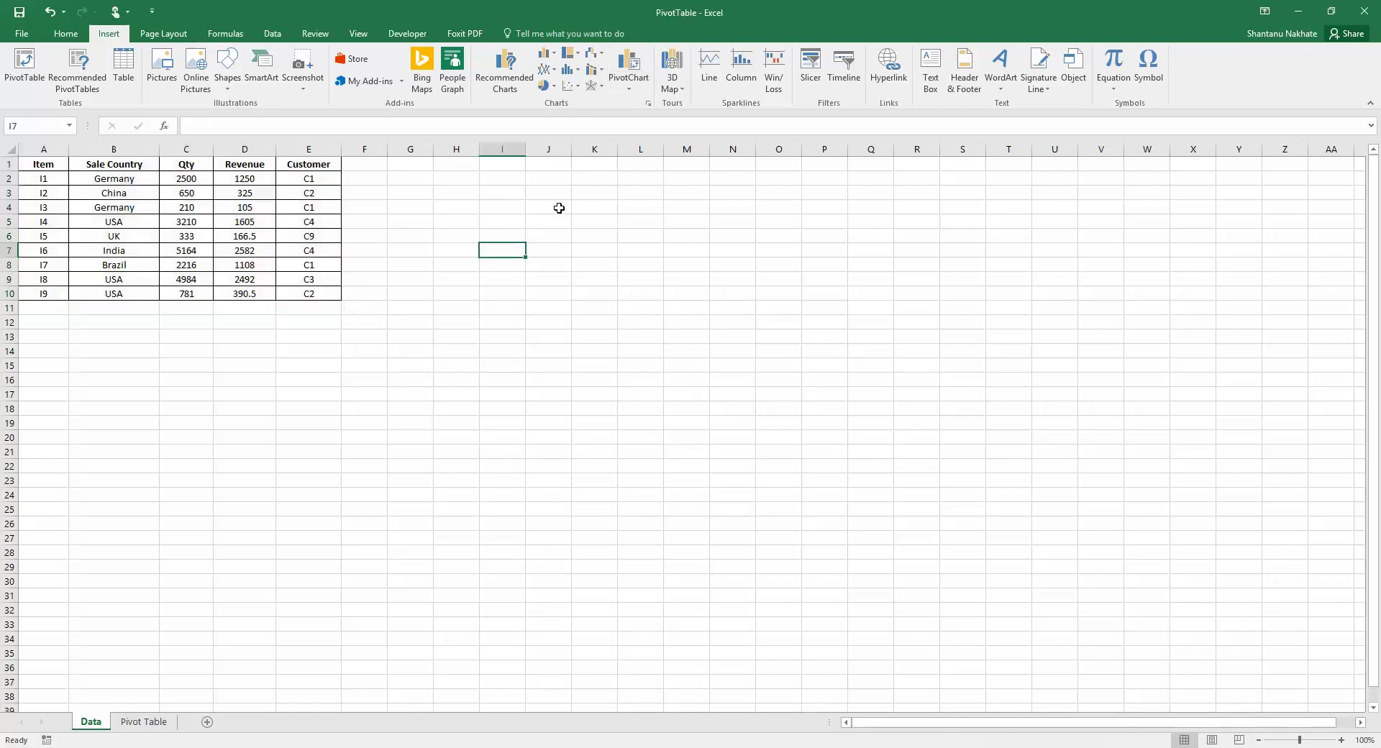
click(628, 82)
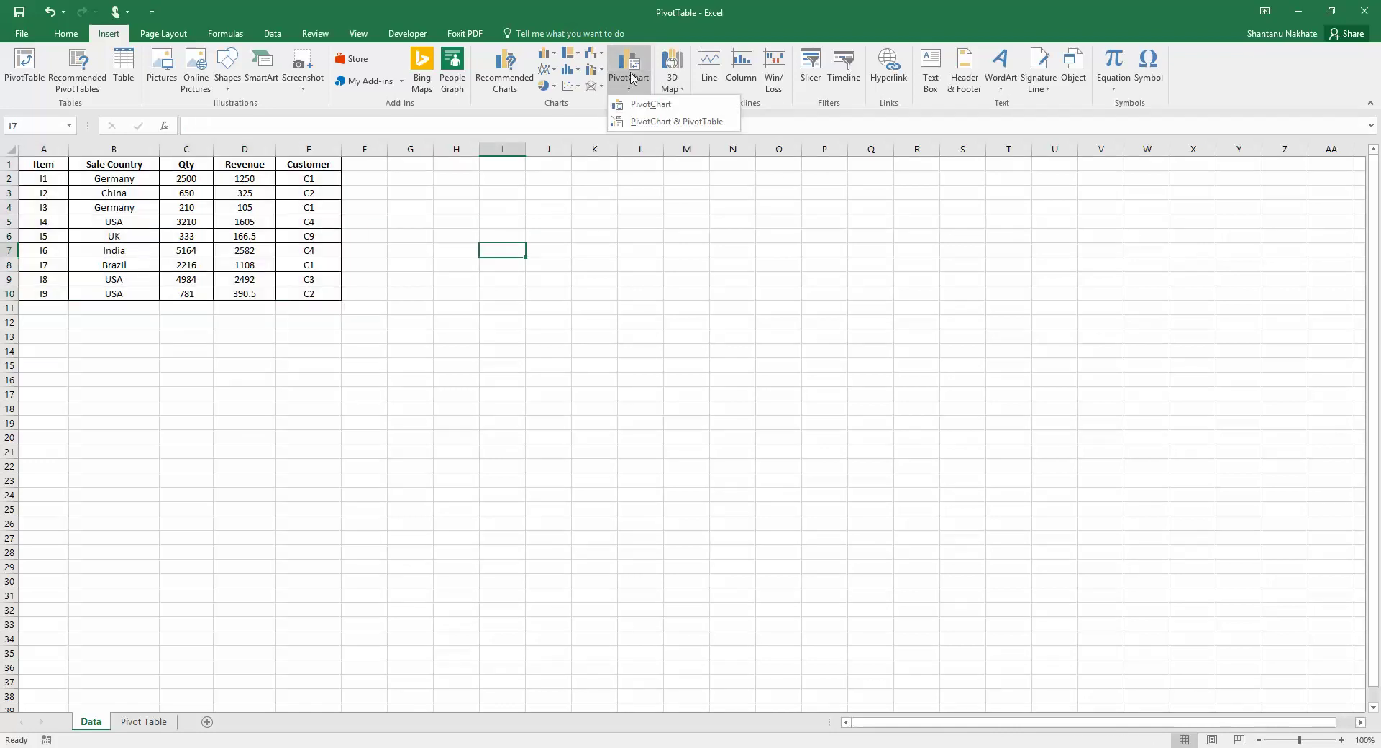
click(631, 103)
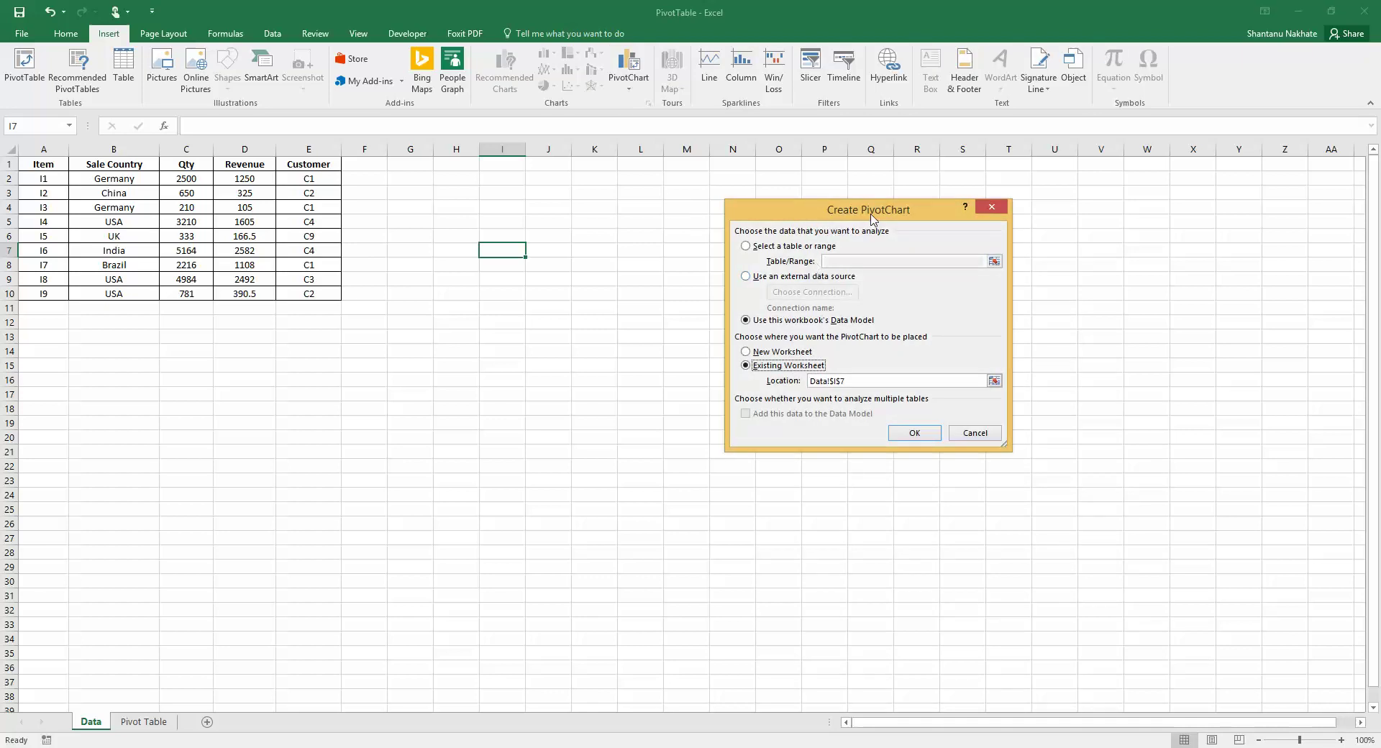
drag(872, 218, 704, 229)
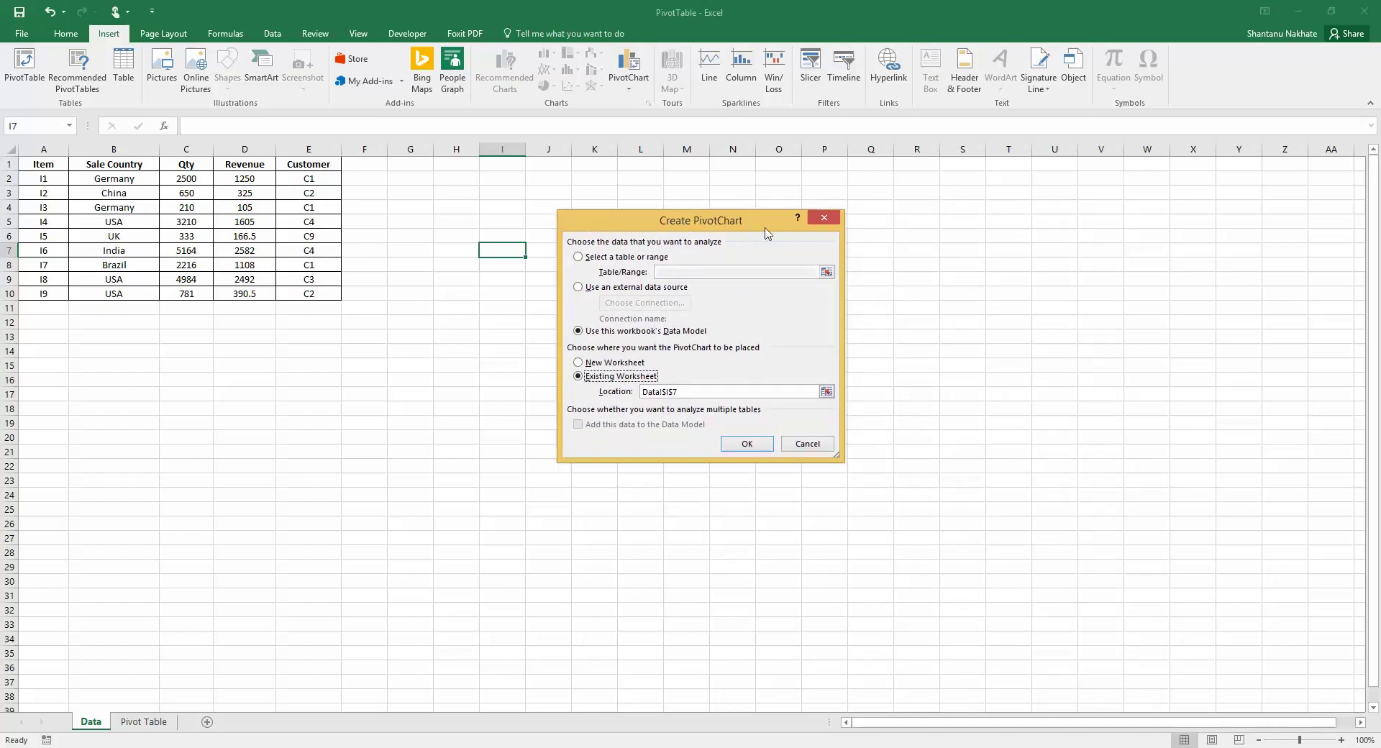
click(604, 259)
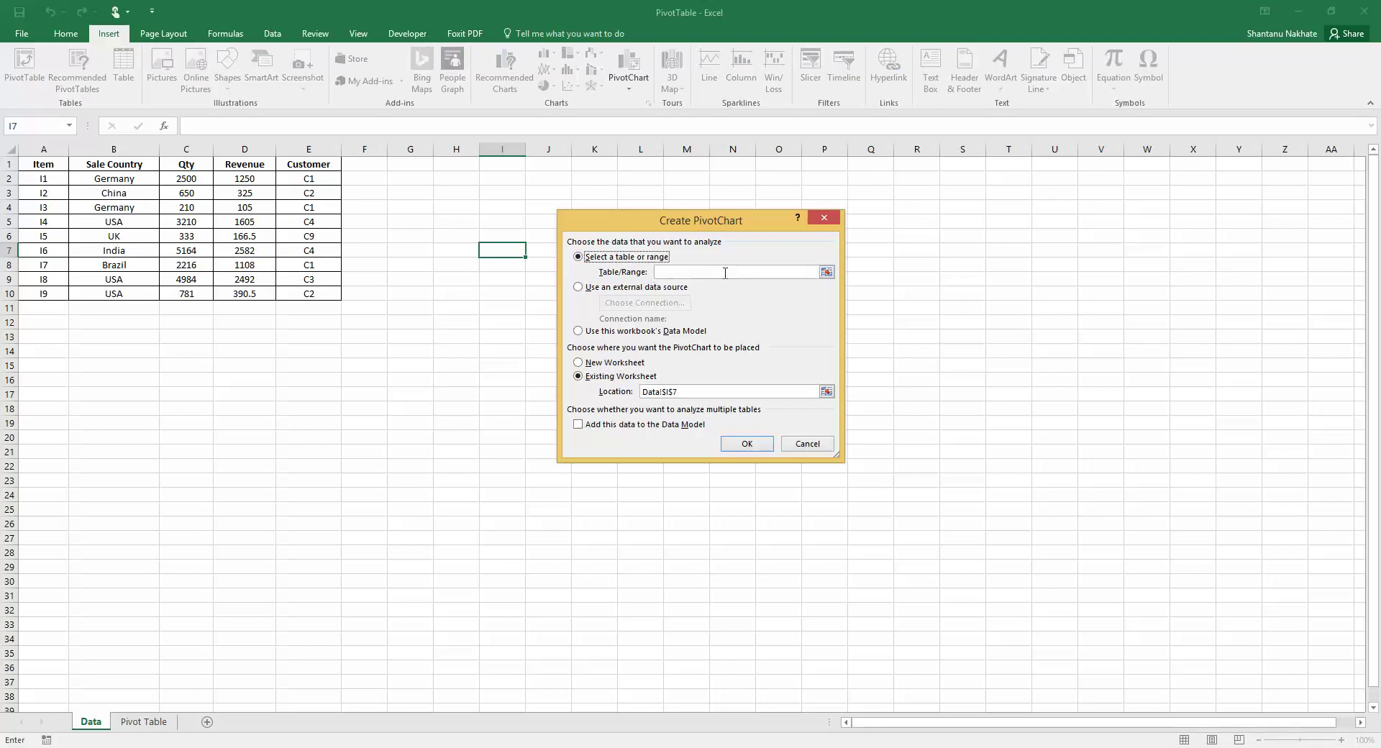
click(827, 273)
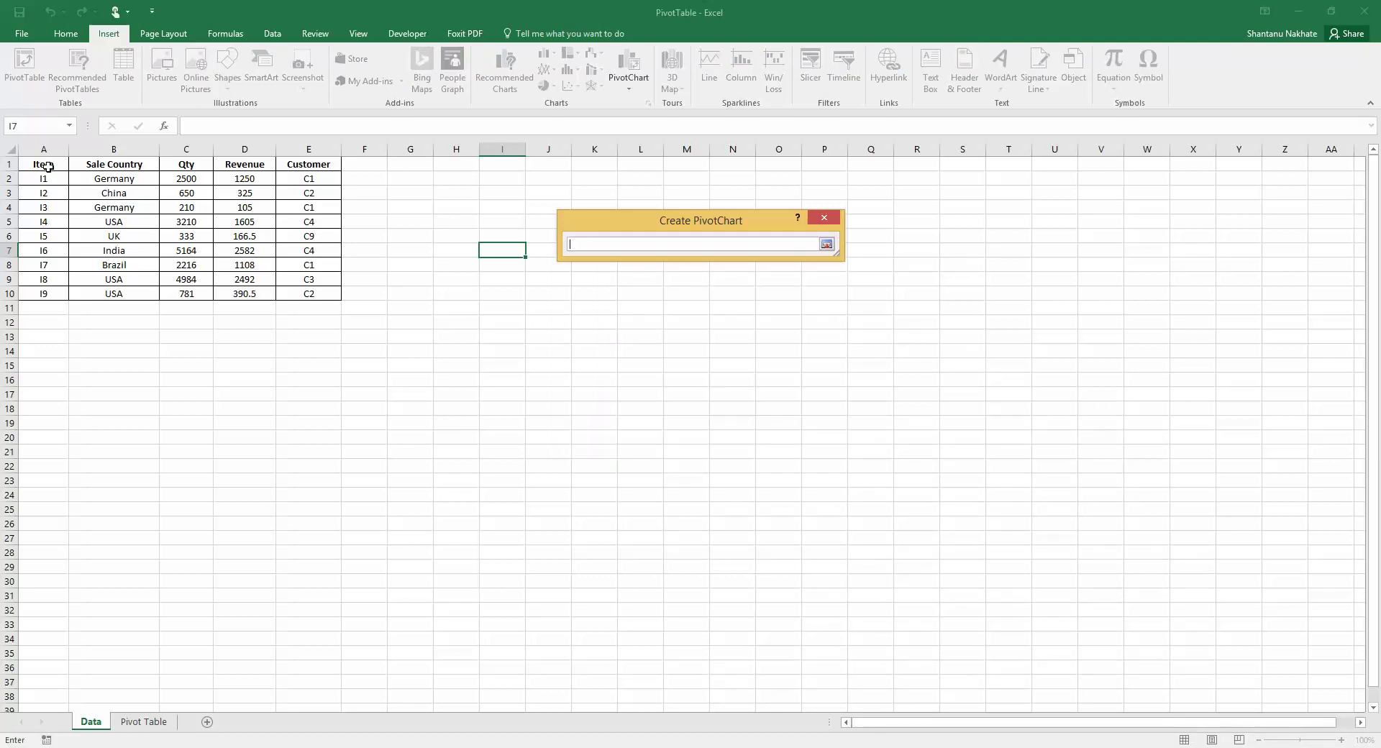
drag(49, 167, 288, 297)
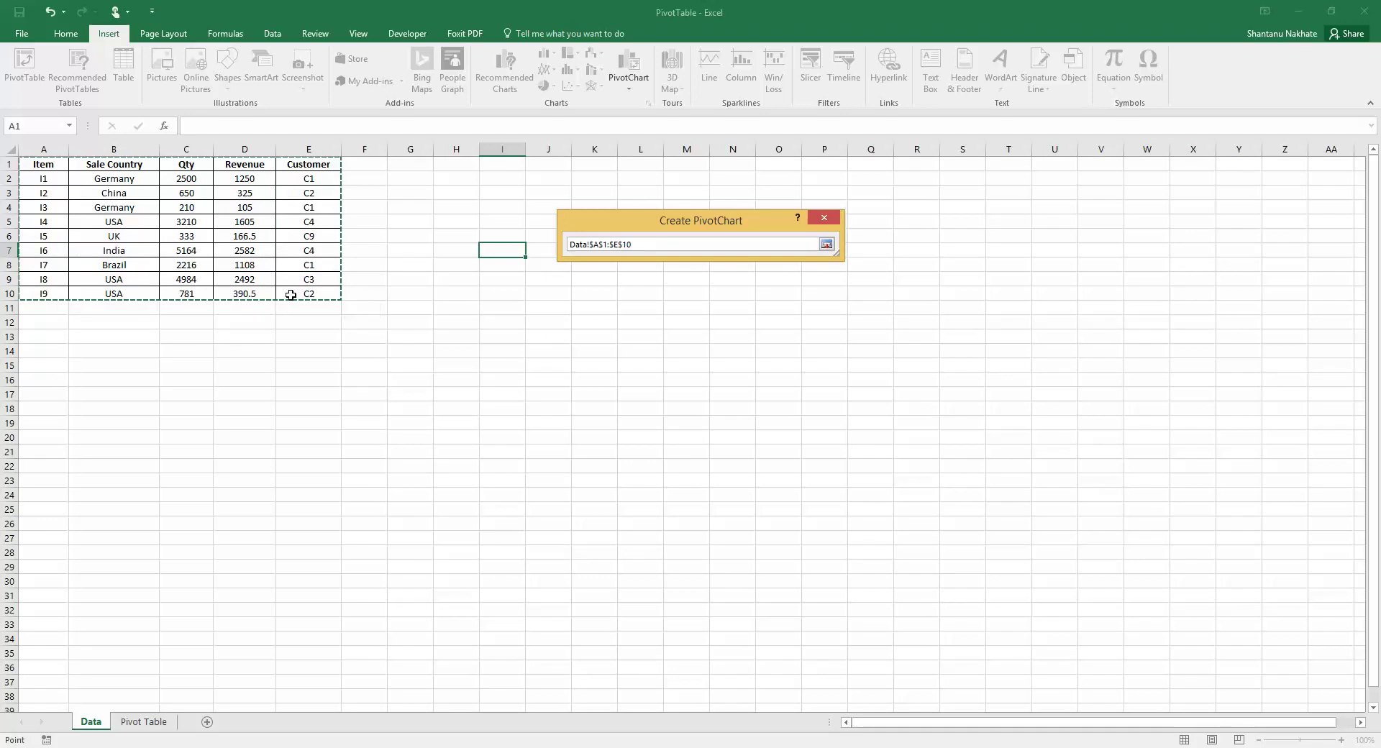
key(Return)
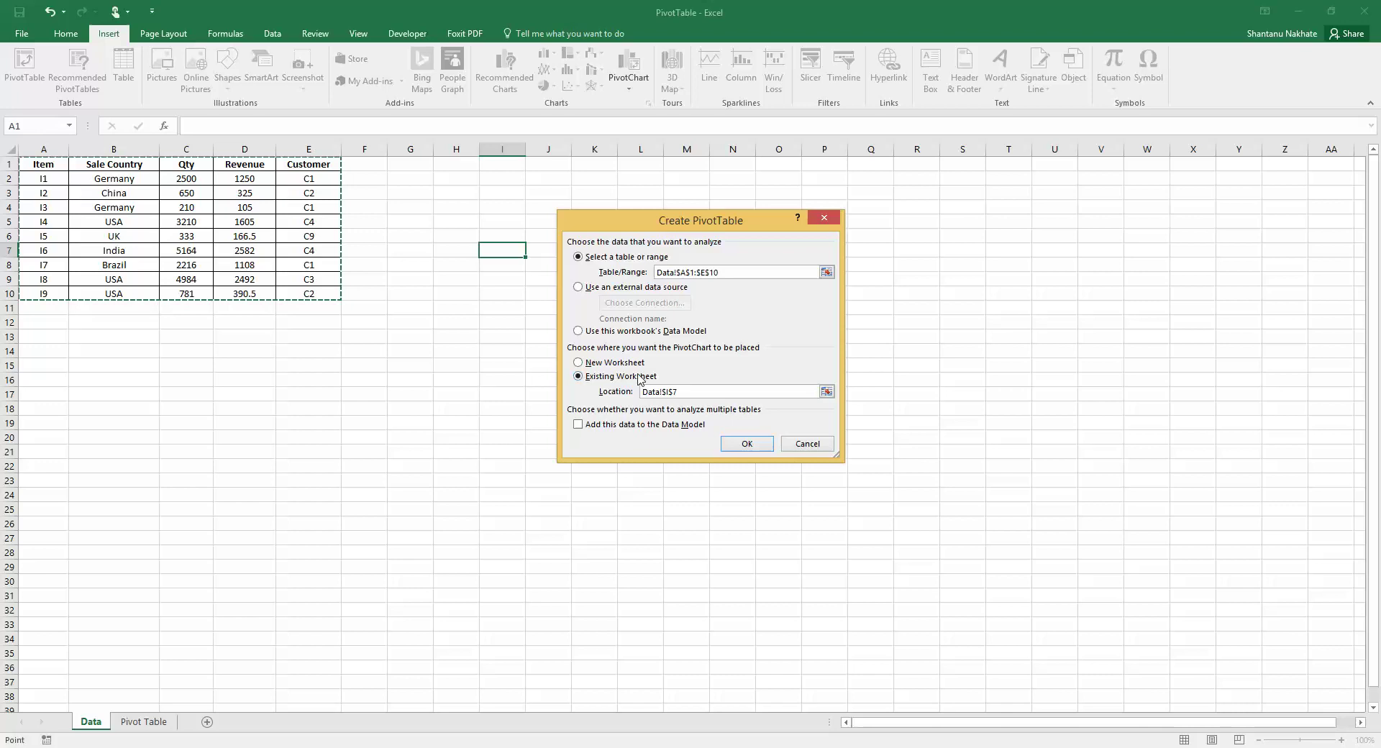
click(603, 367)
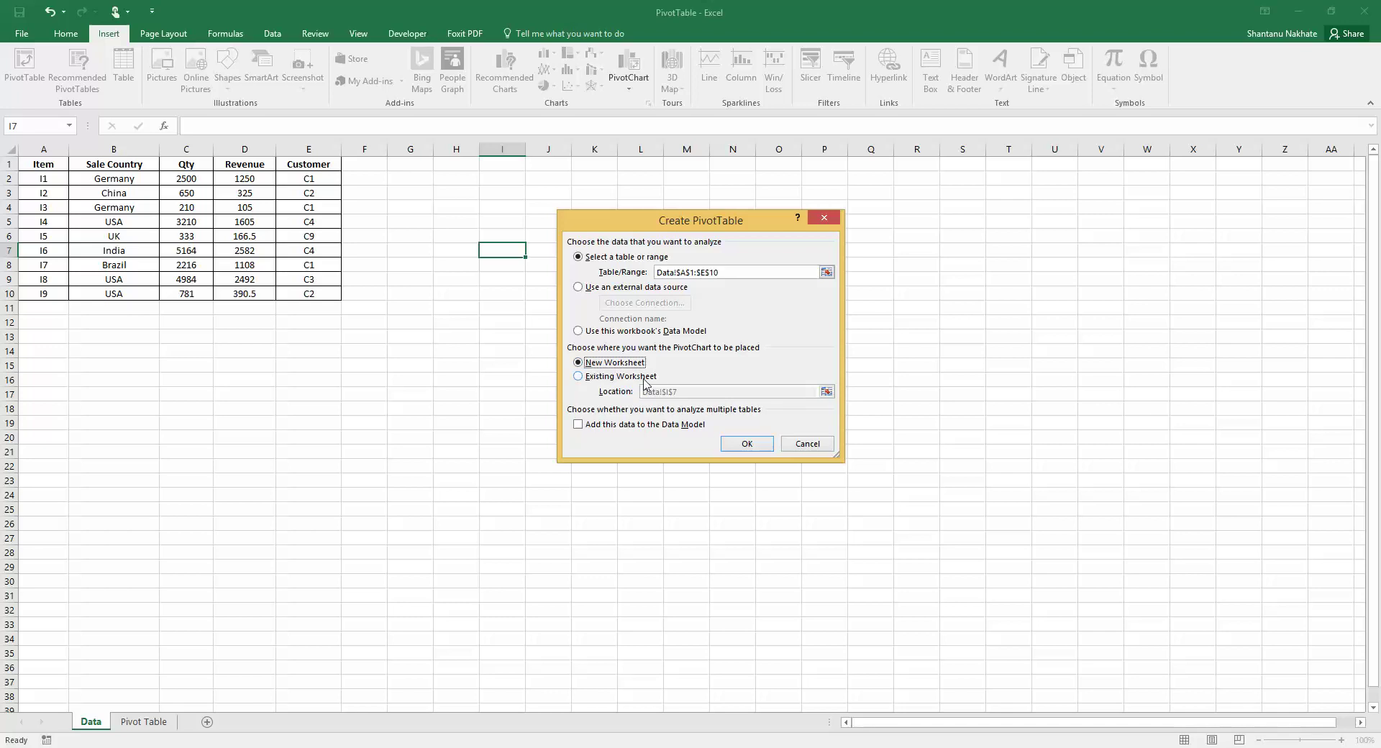
click(740, 447)
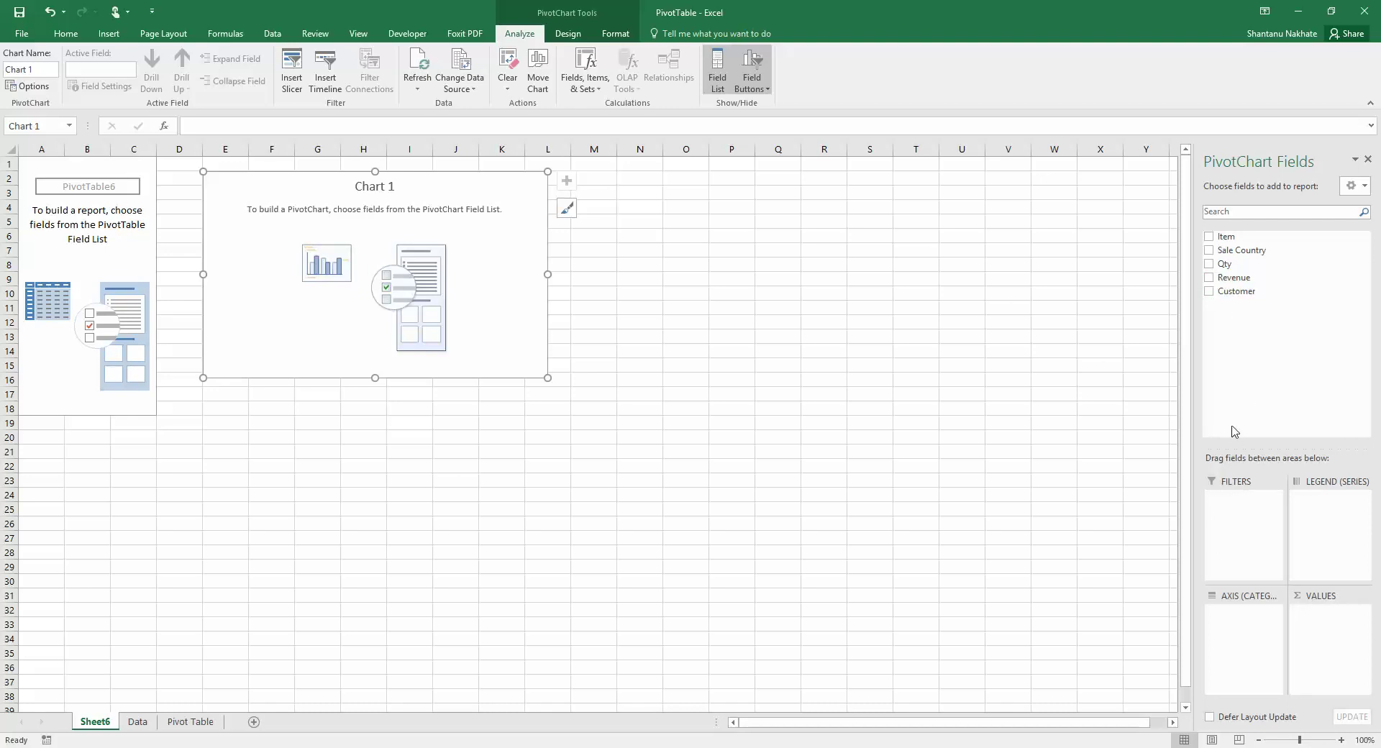
Set Customer as the report filter and Item as the axis category of the PivotChart
click(1209, 292)
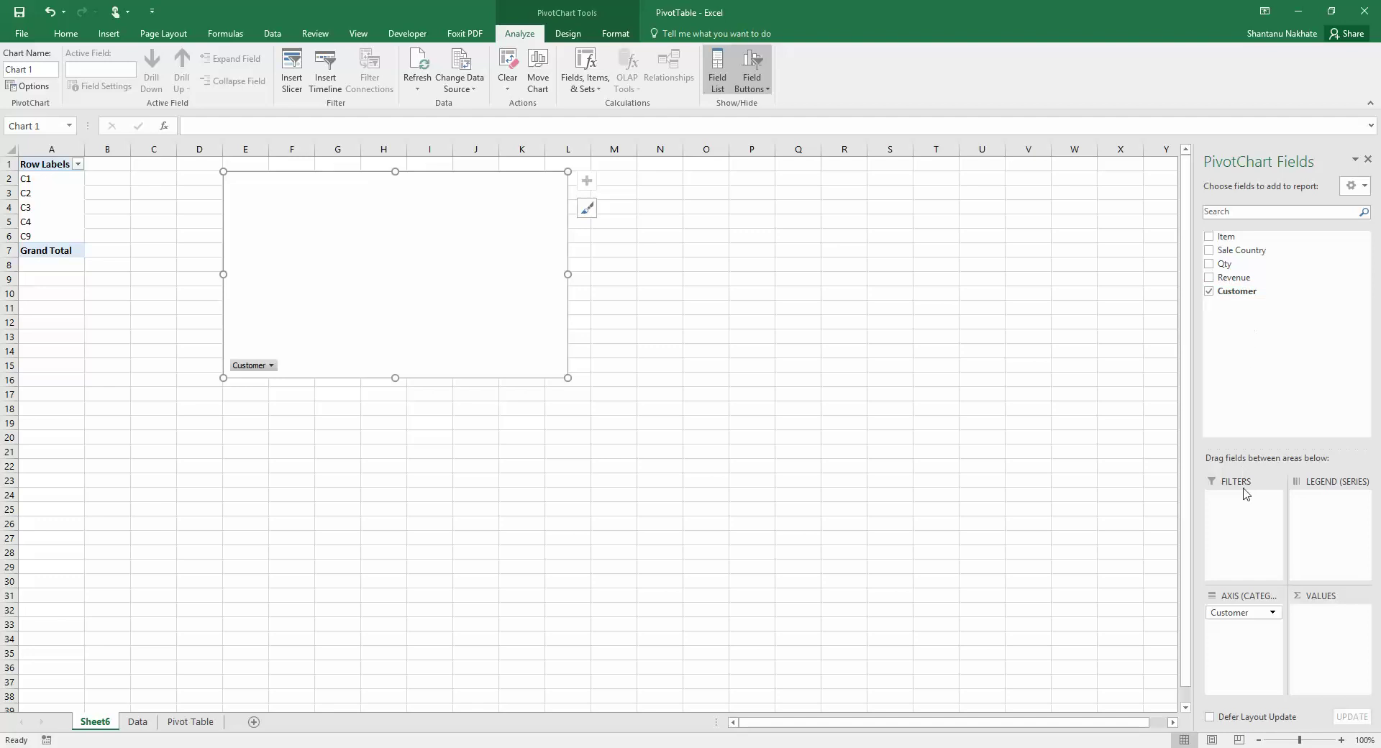
drag(1244, 613, 1247, 524)
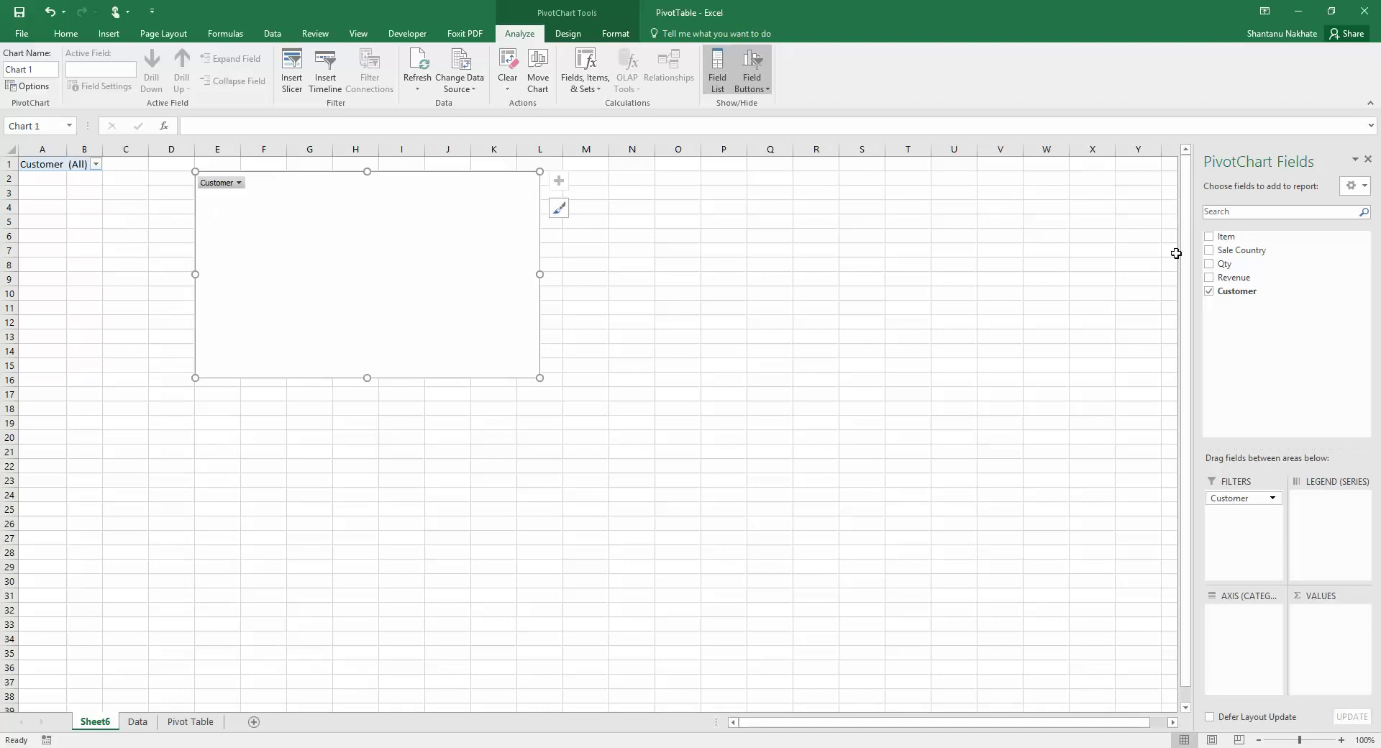
click(1211, 238)
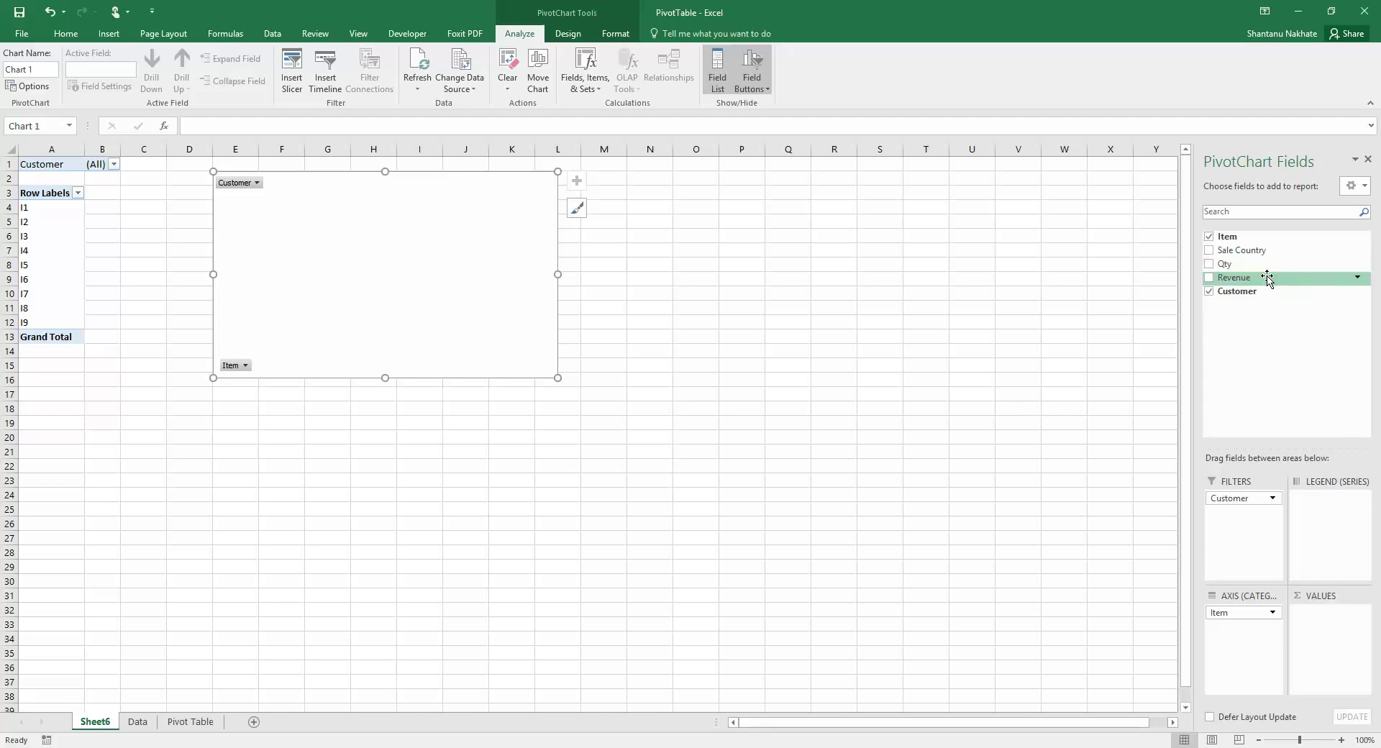
Add Revenue and Qty as summed values and place Sale Country in the legend series
click(1210, 279)
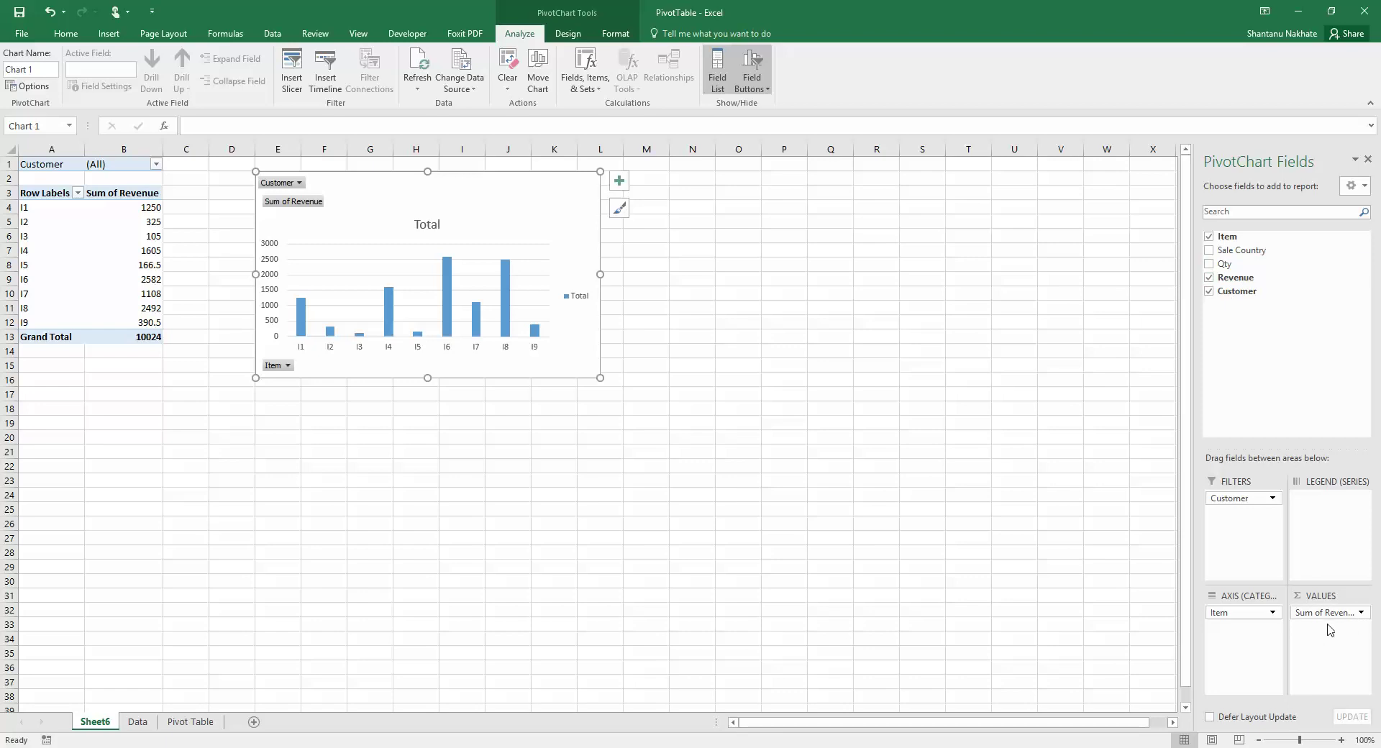
click(1209, 264)
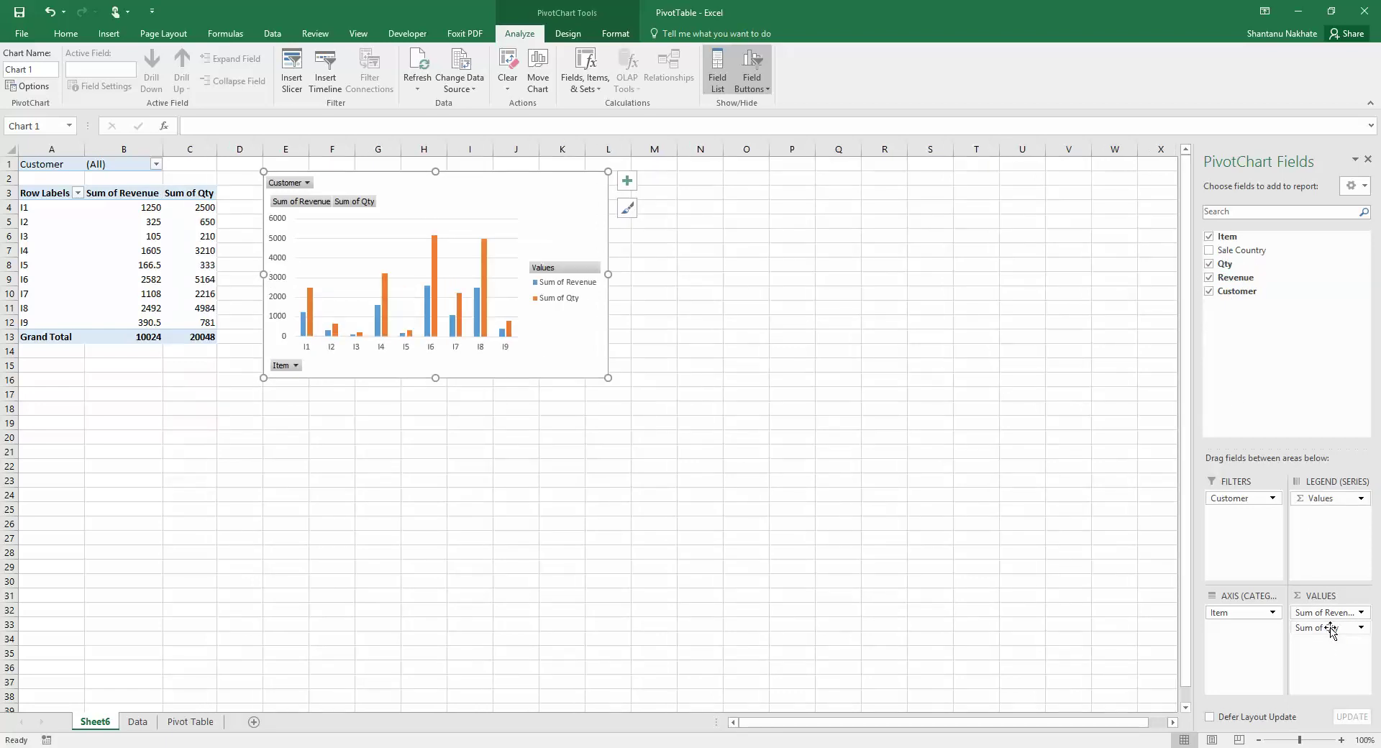
click(1210, 251)
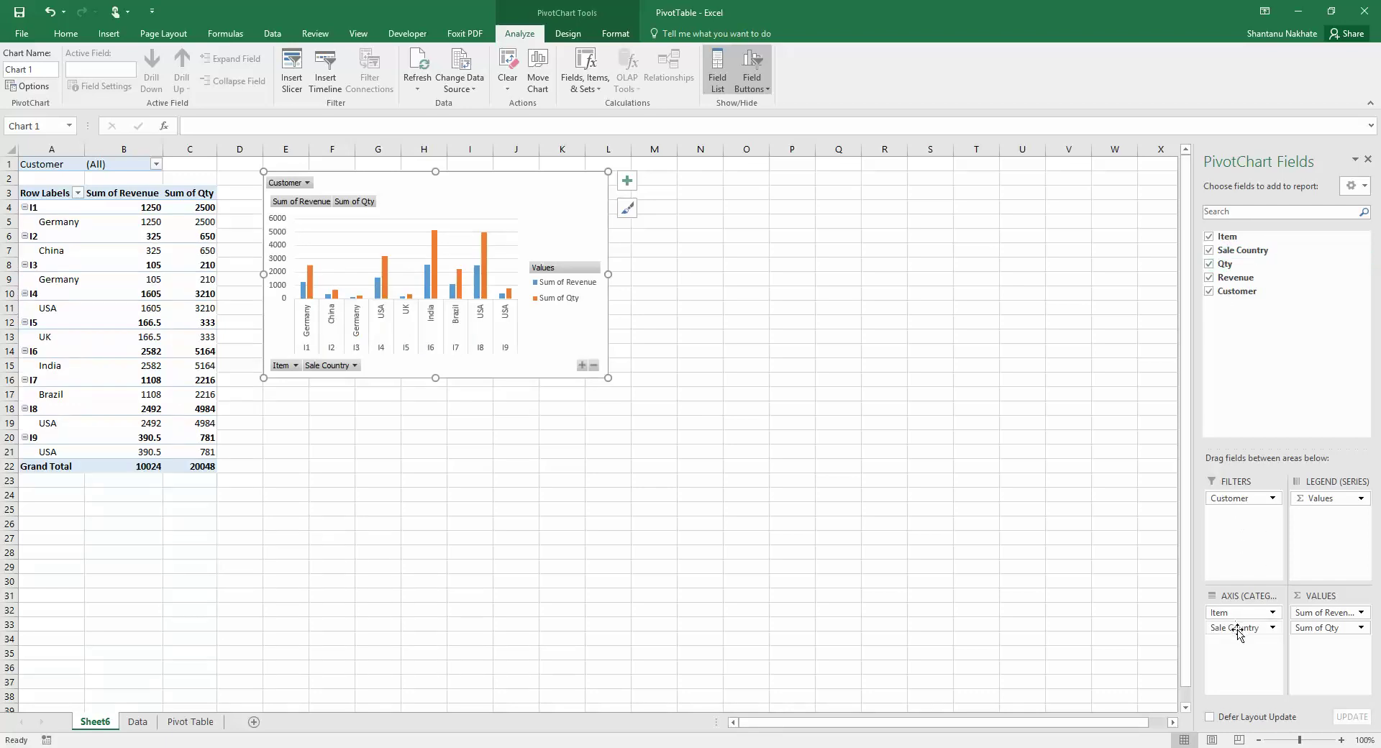
drag(1239, 633, 1342, 536)
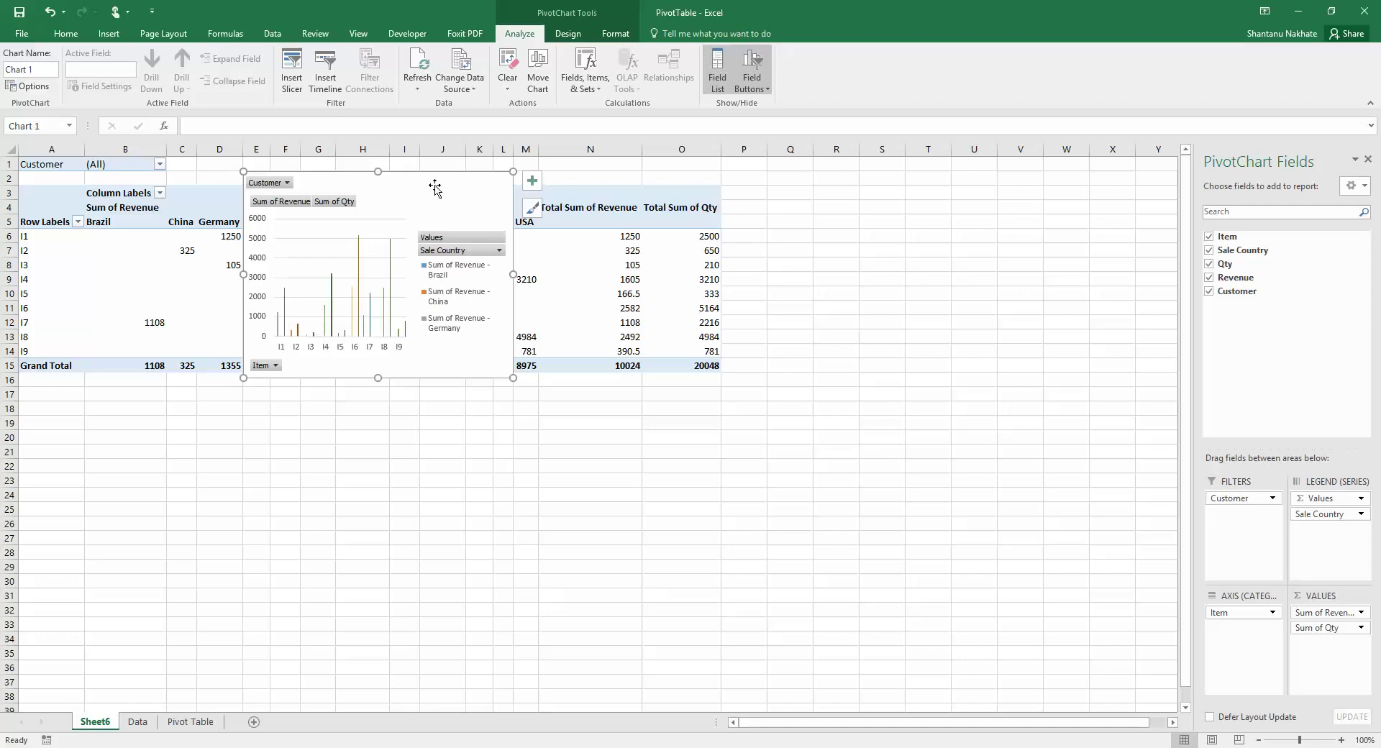
Move the chart off the PivotTable and apply all borders to the entire PivotTable, including its Customer filter
drag(434, 187, 833, 429)
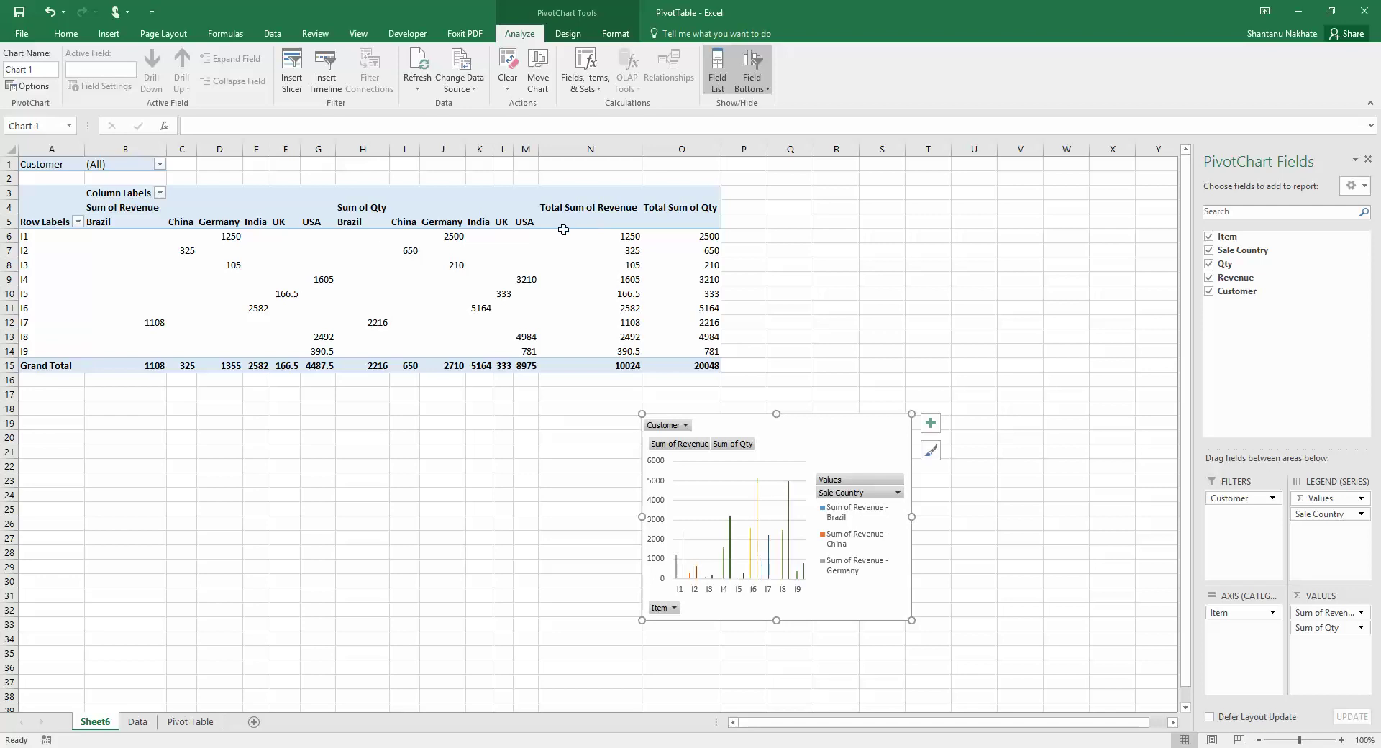
drag(204, 228, 636, 350)
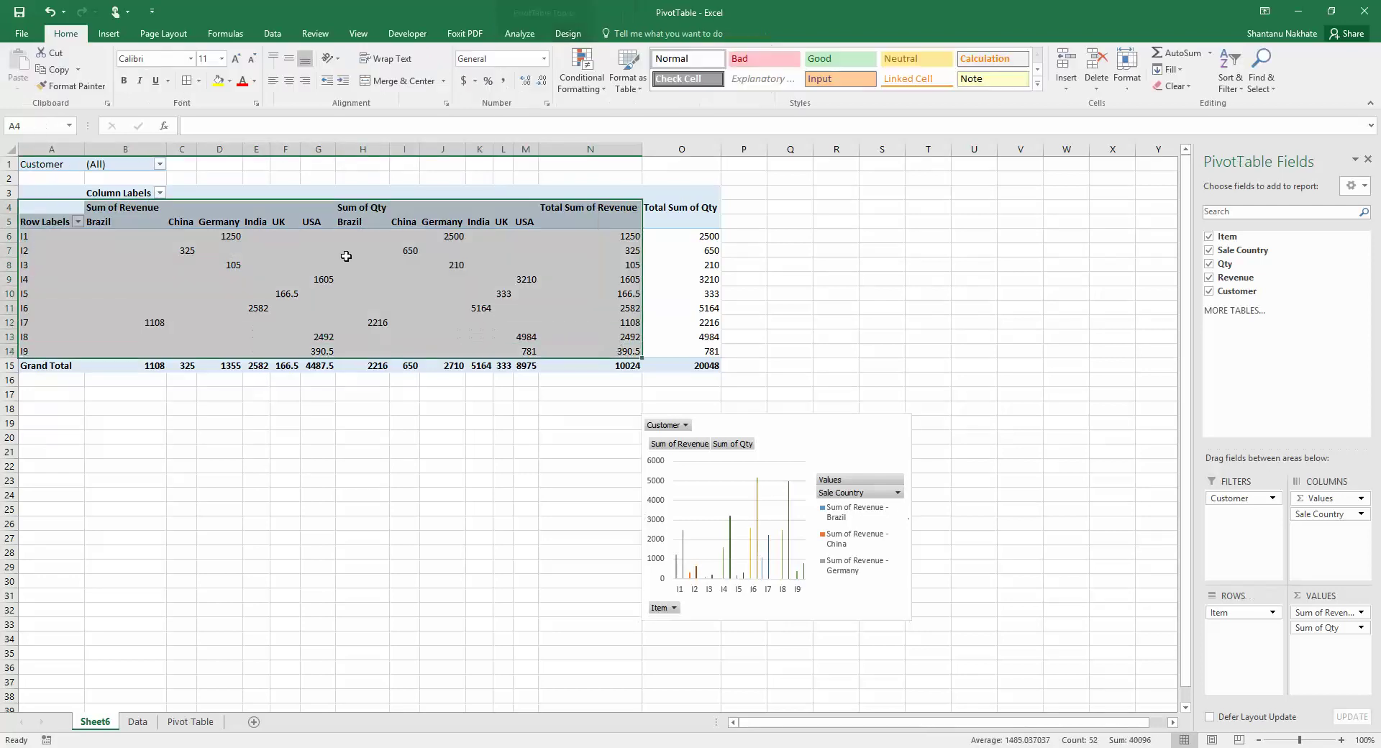
click(39, 177)
click(39, 195)
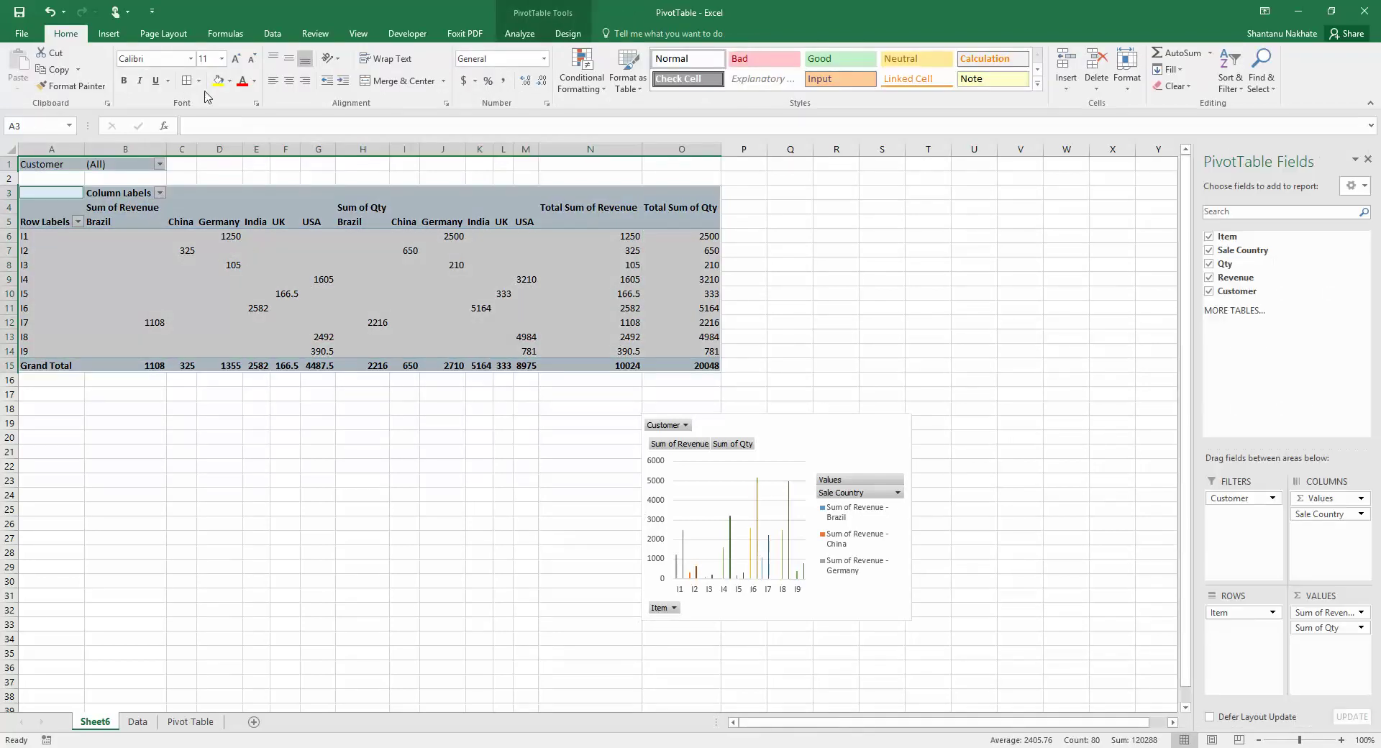
click(187, 82)
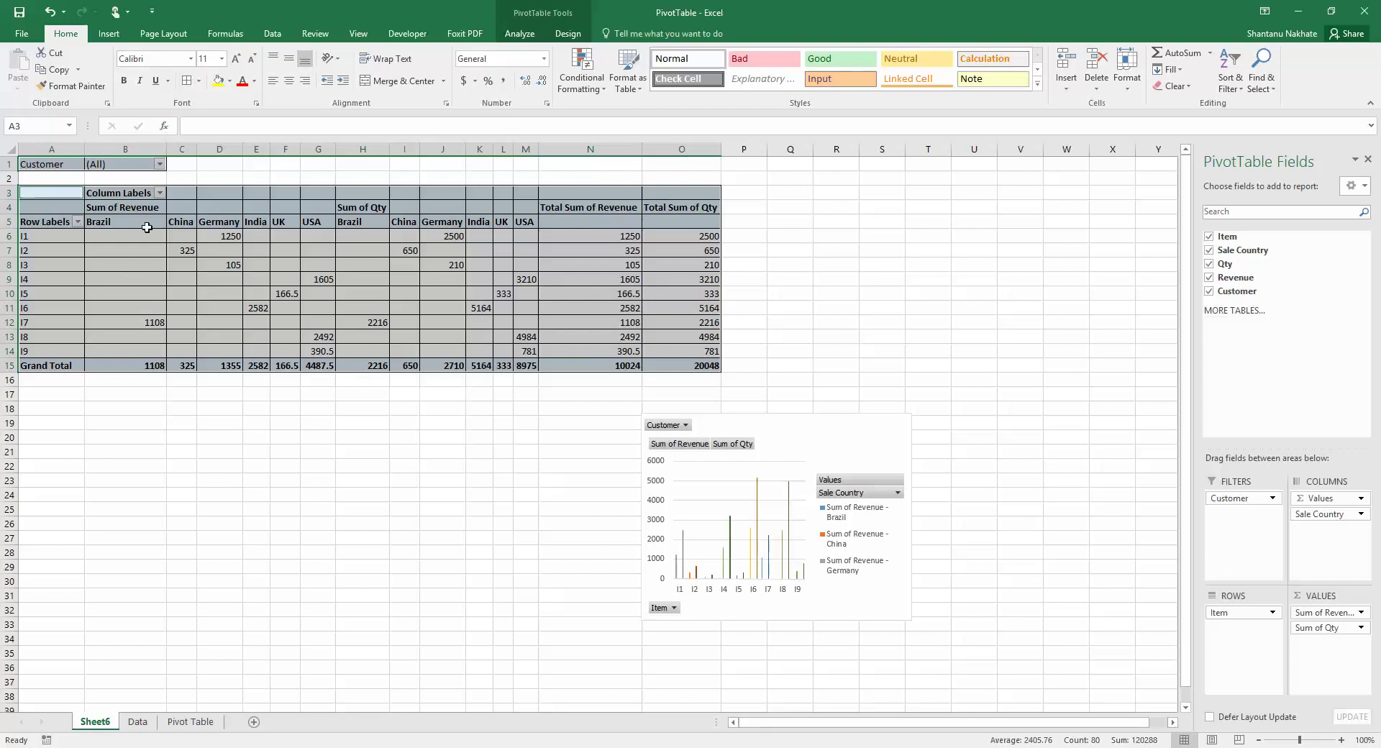
click(298, 436)
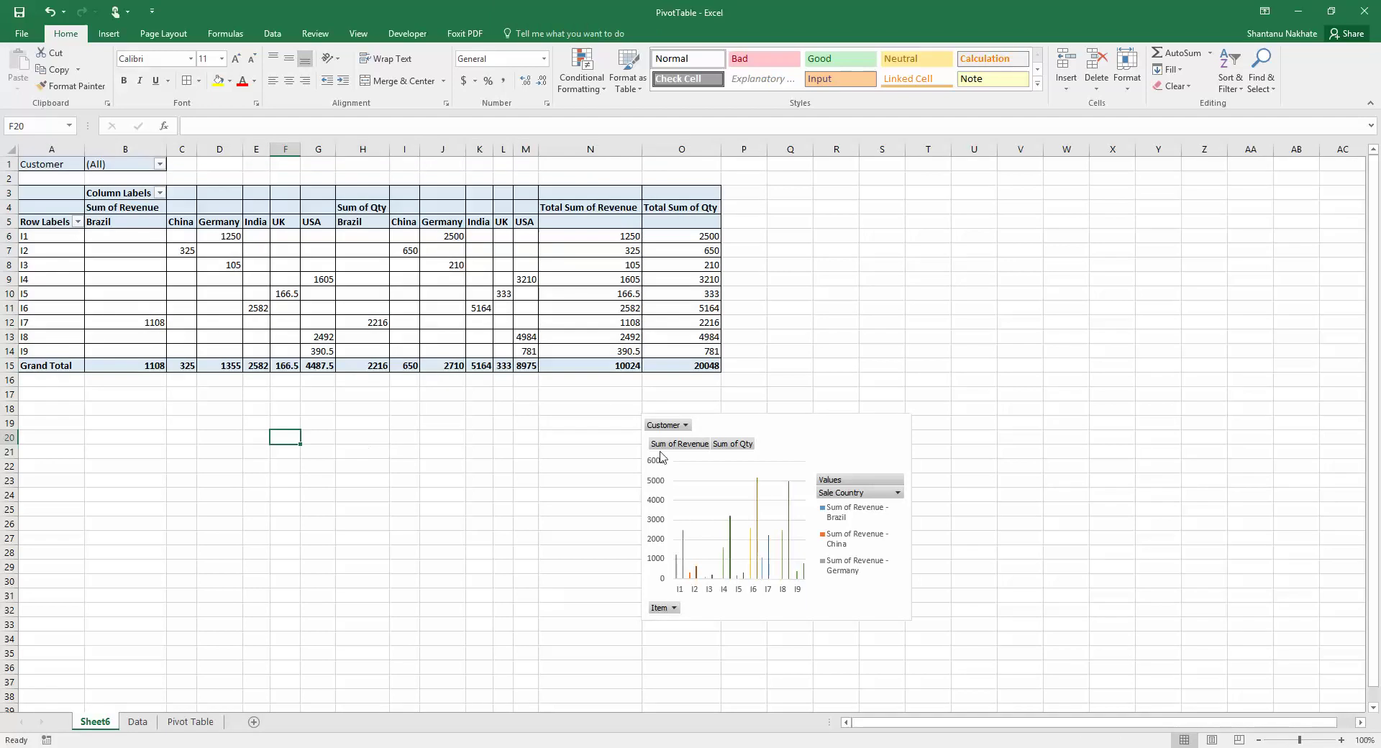
Place the chart beside the PivotTable's last column, level with its header rows, and enlarge it
drag(862, 435, 960, 344)
drag(968, 295, 972, 207)
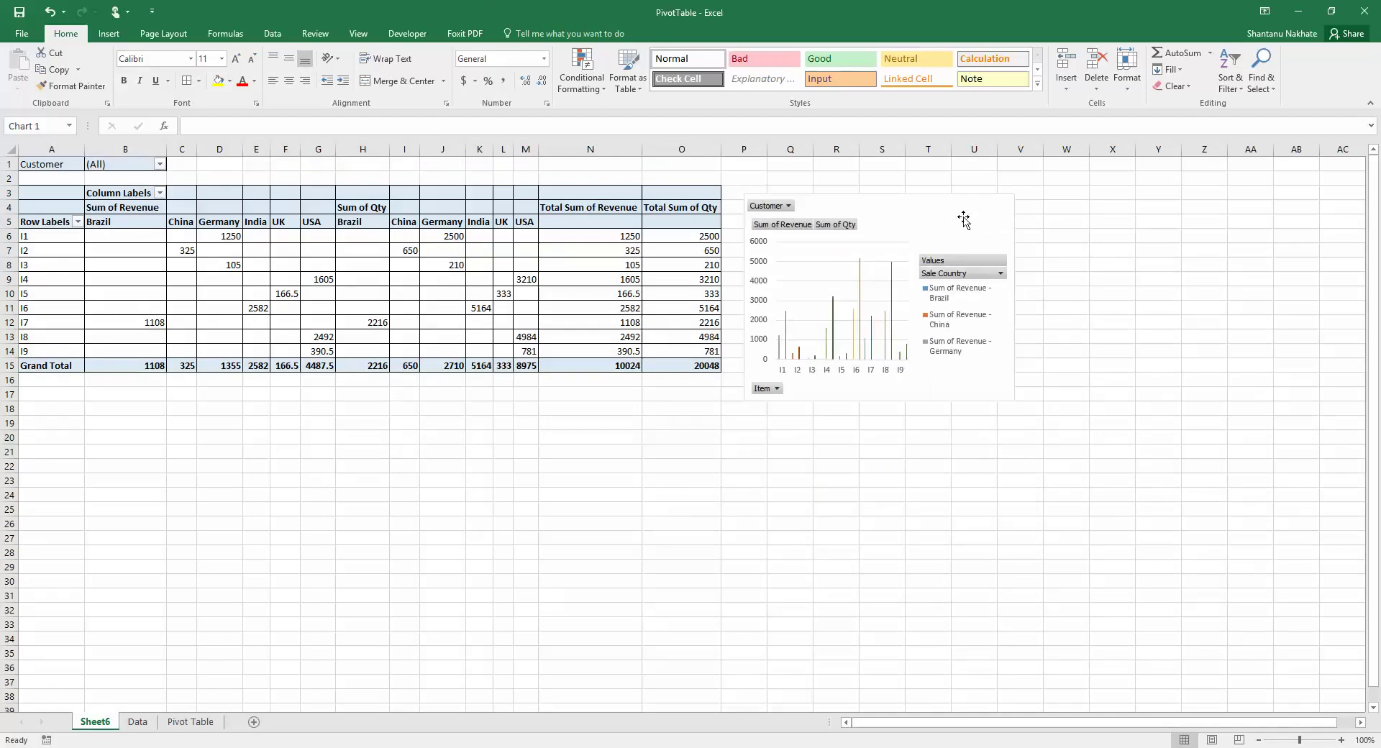
drag(1015, 403, 1124, 494)
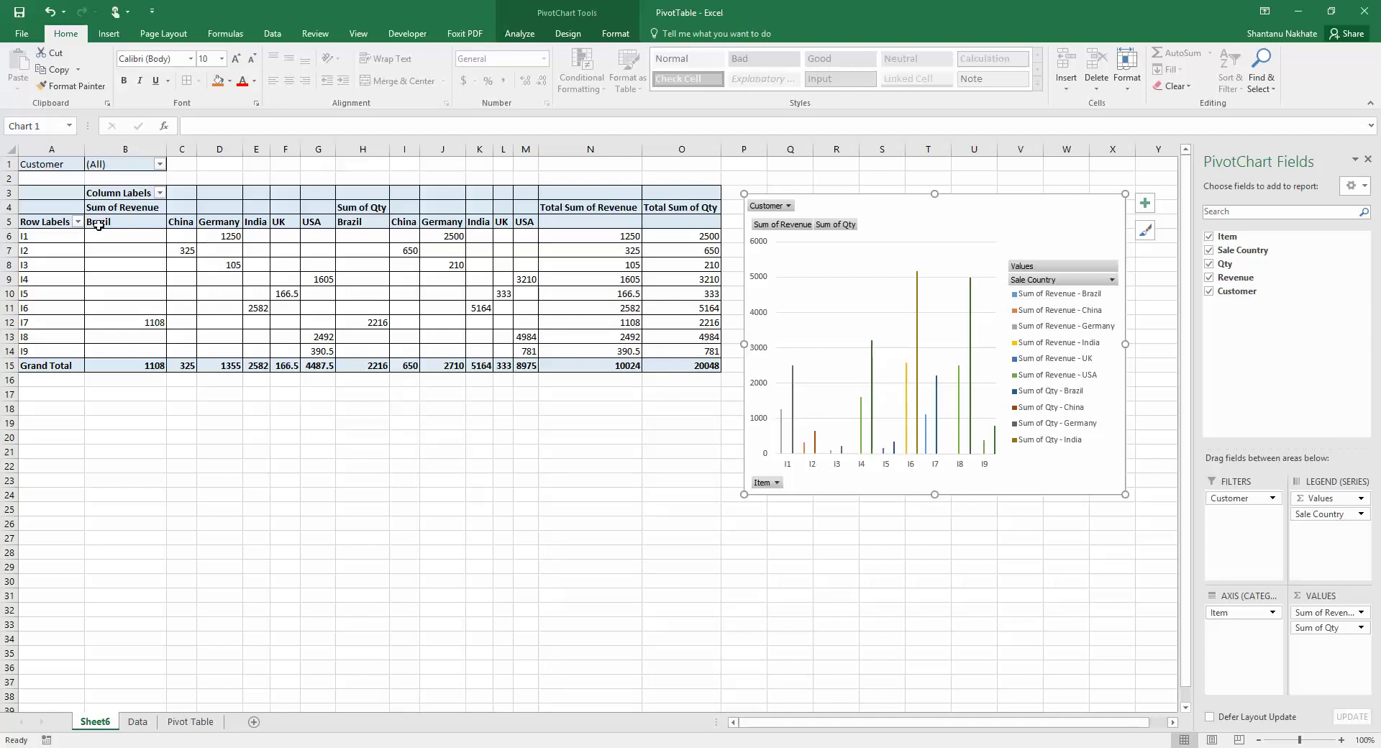
Filter the PivotTable to customer C1 and move the chart closer to the table
click(160, 165)
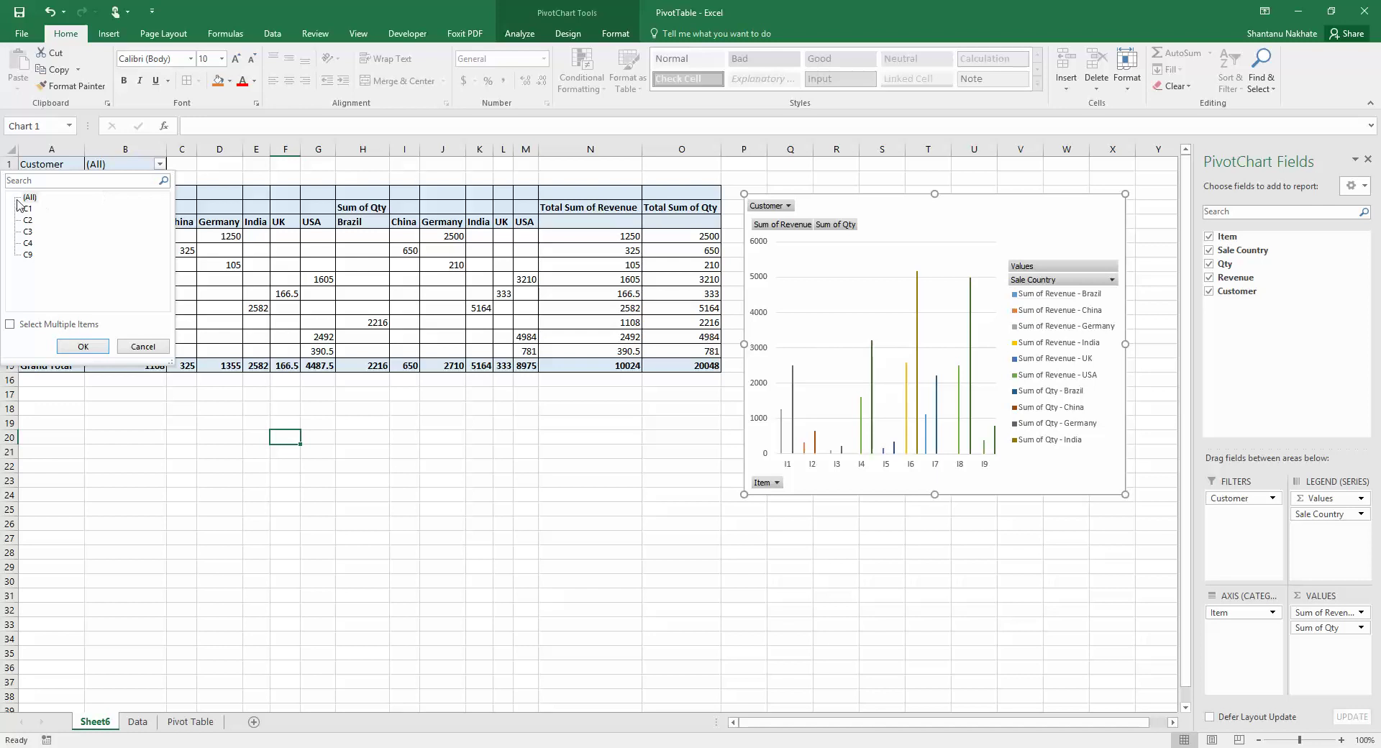
click(83, 347)
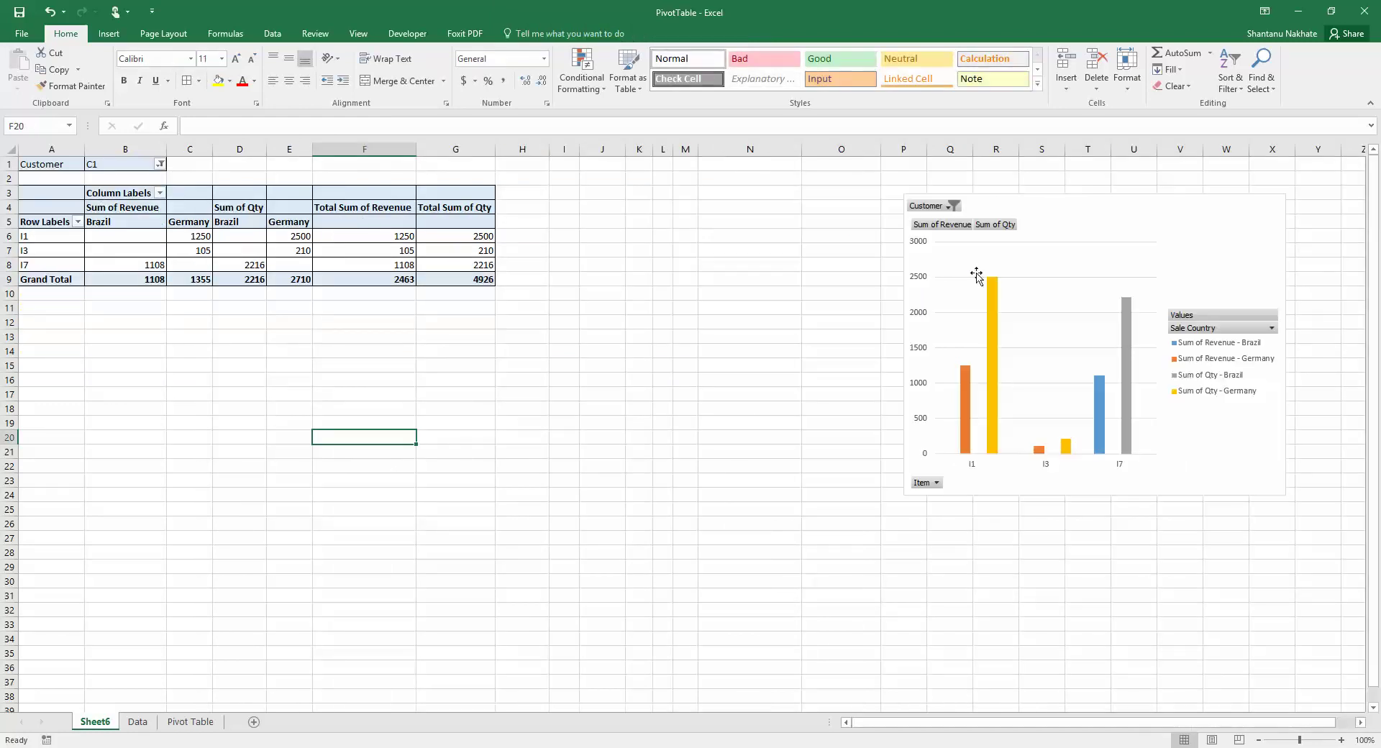
drag(1066, 213, 726, 207)
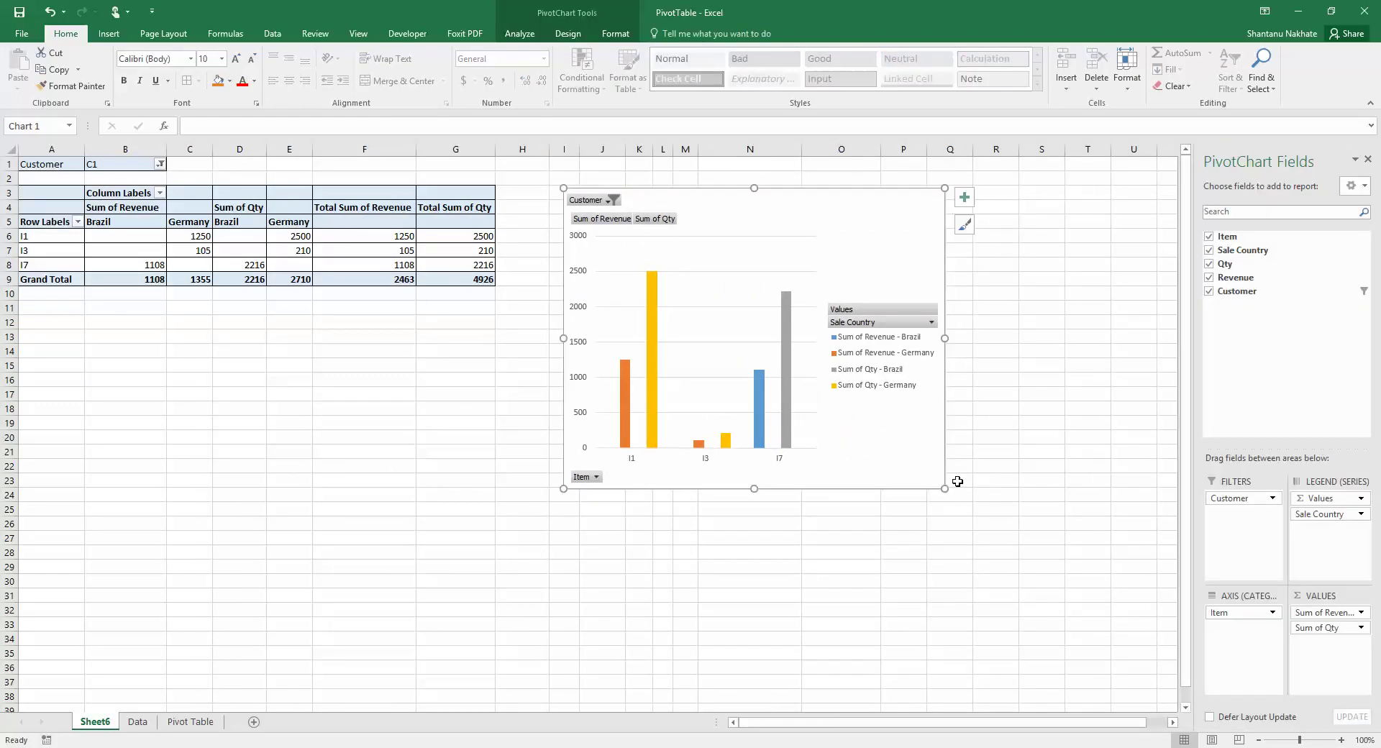
Enlarge the PivotChart in width and height and inspect the revenue and quantity columns of item I1
drag(944, 490, 1111, 534)
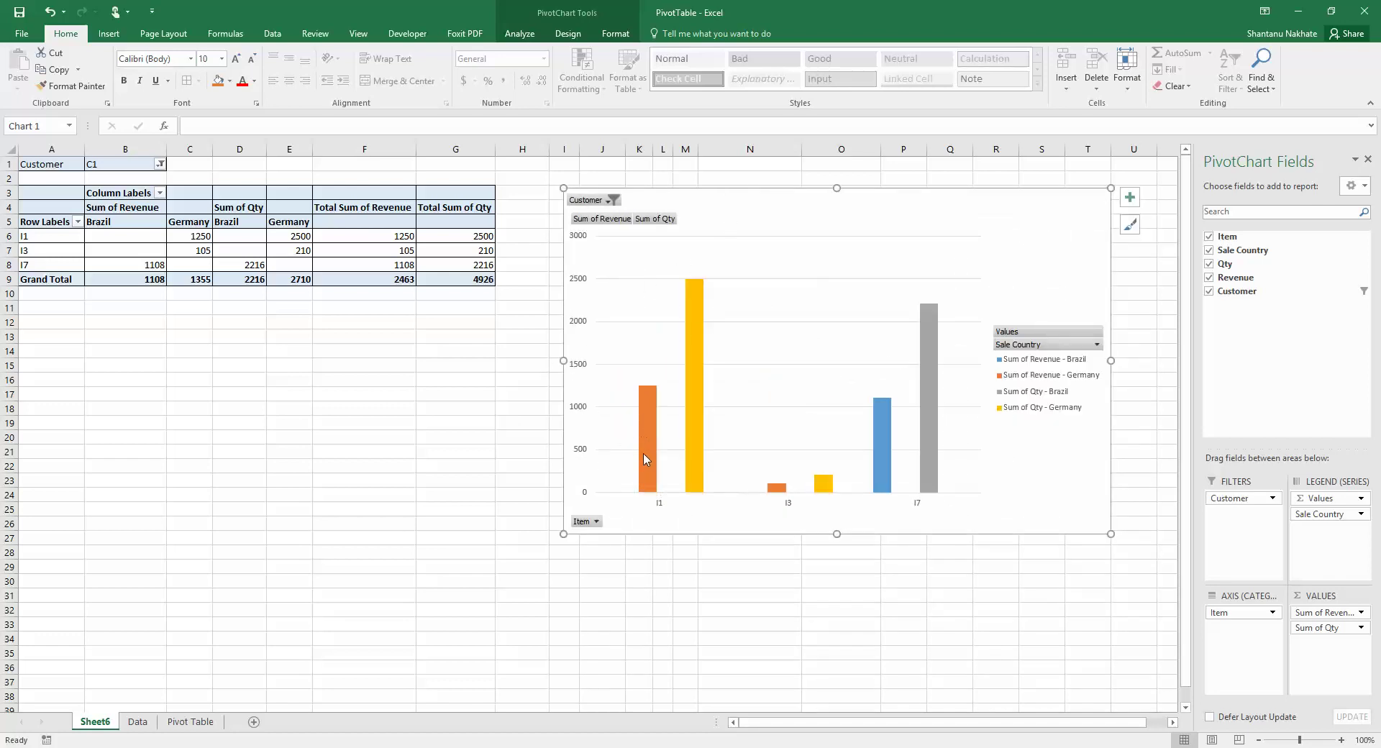
mouse_move(648, 449)
mouse_move(694, 326)
Switch the PivotTable's Customer filter to C2
click(159, 165)
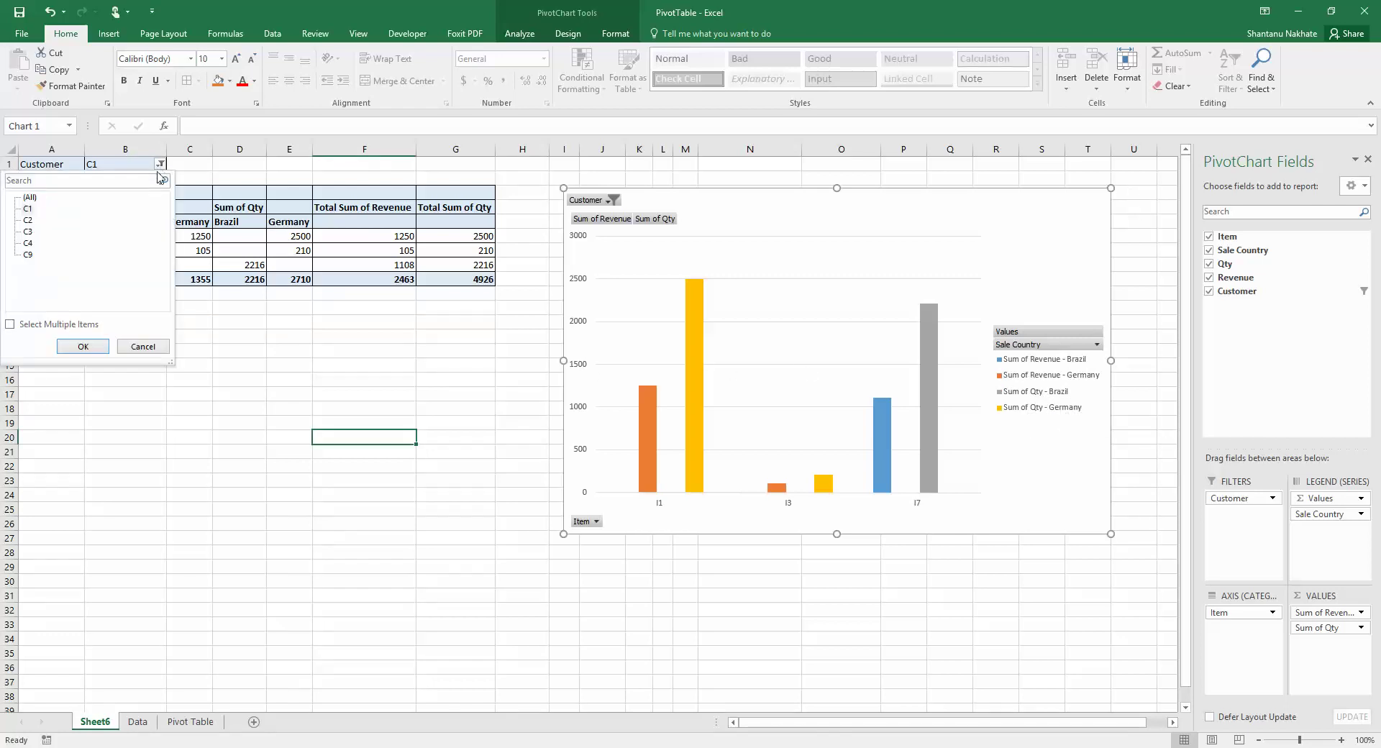
click(28, 222)
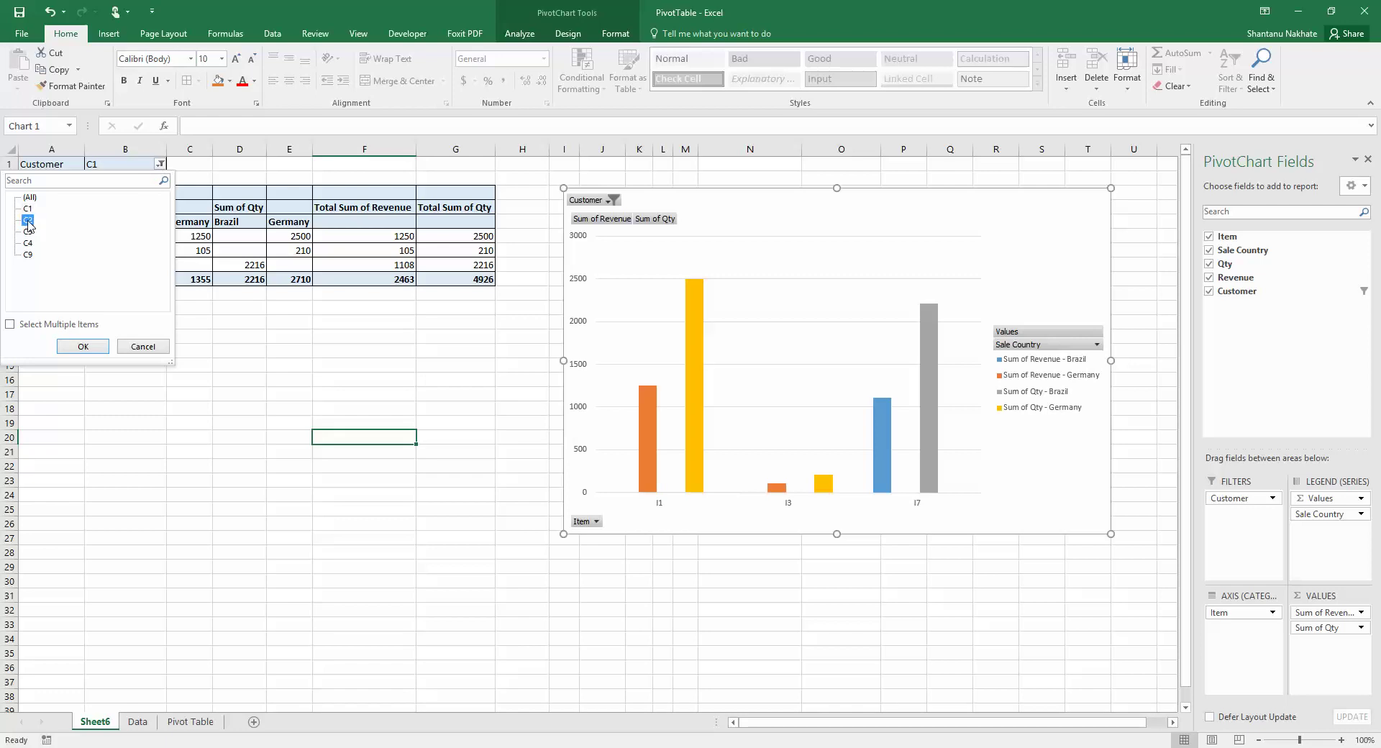
click(83, 346)
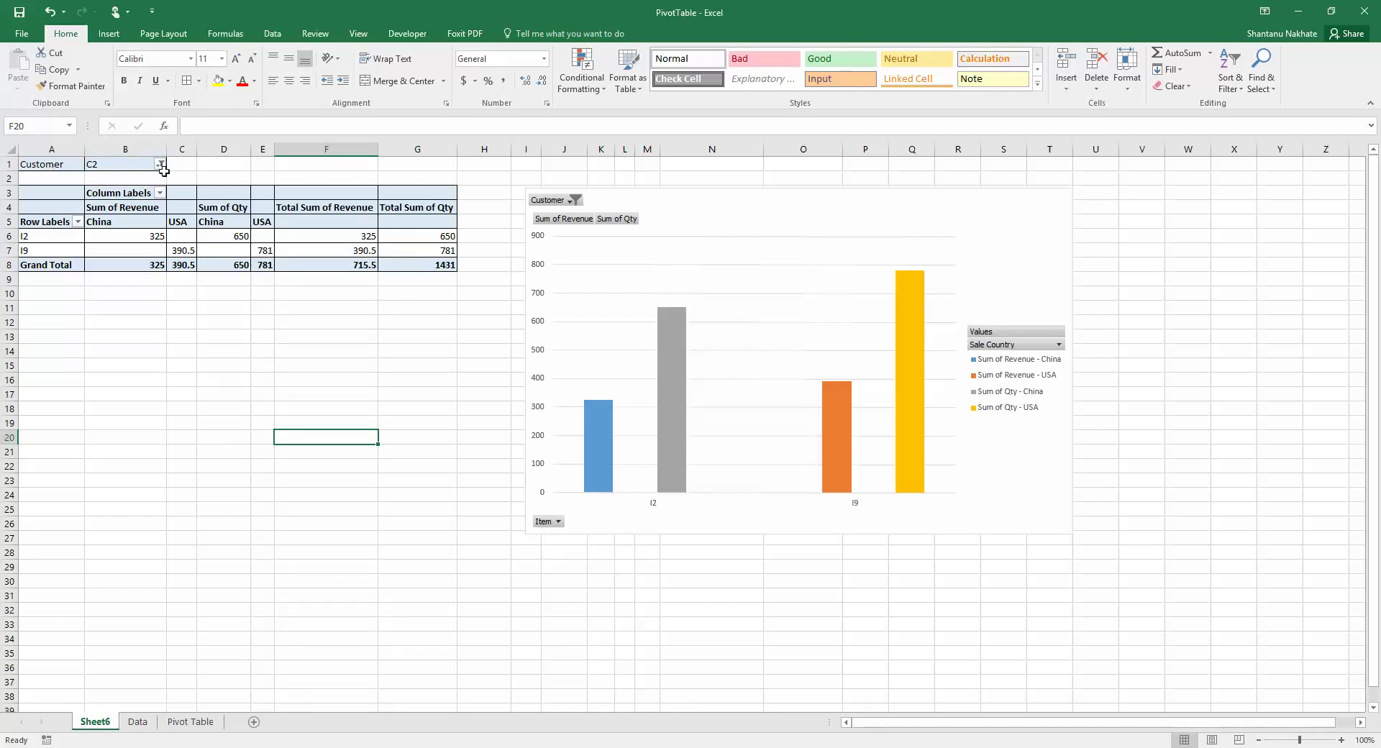
Move the Sale Country field from the PivotTable's columns to its report filters, below Customer
click(91, 207)
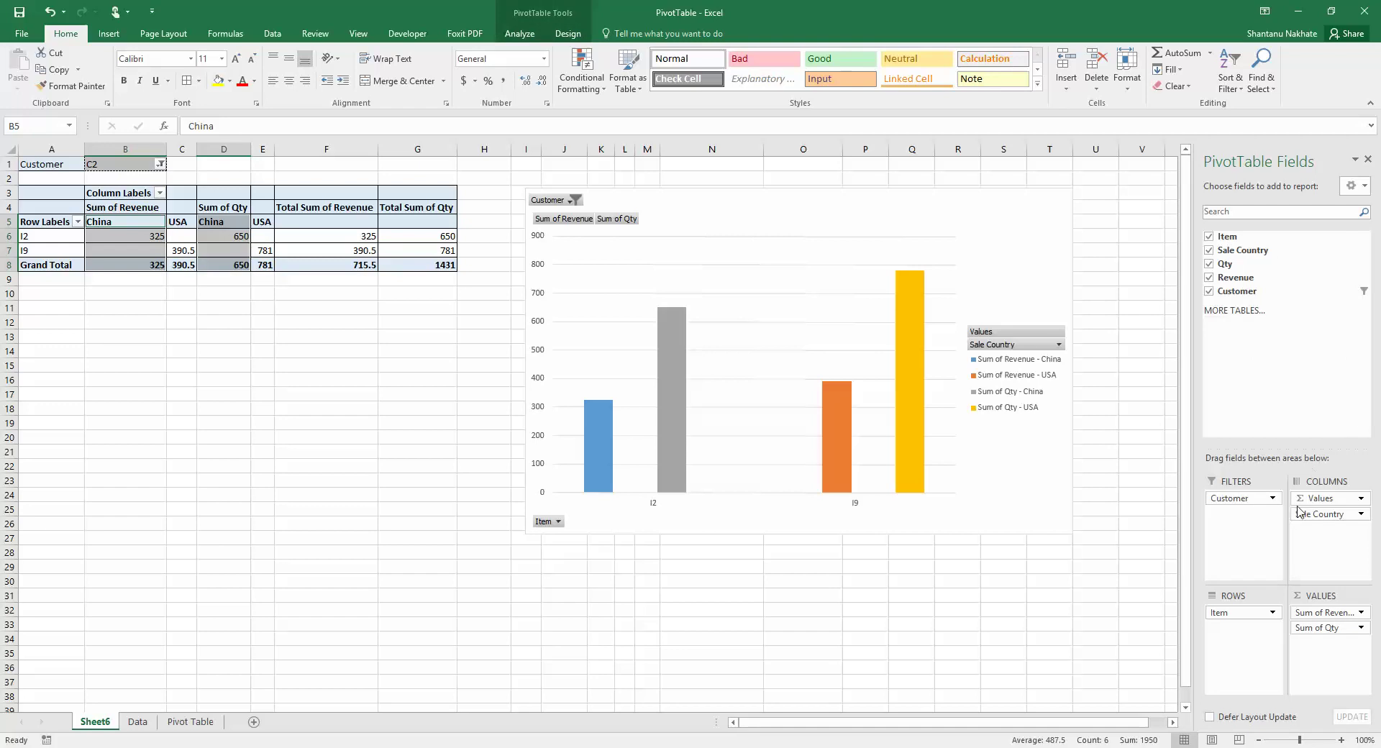
drag(1318, 521, 1242, 518)
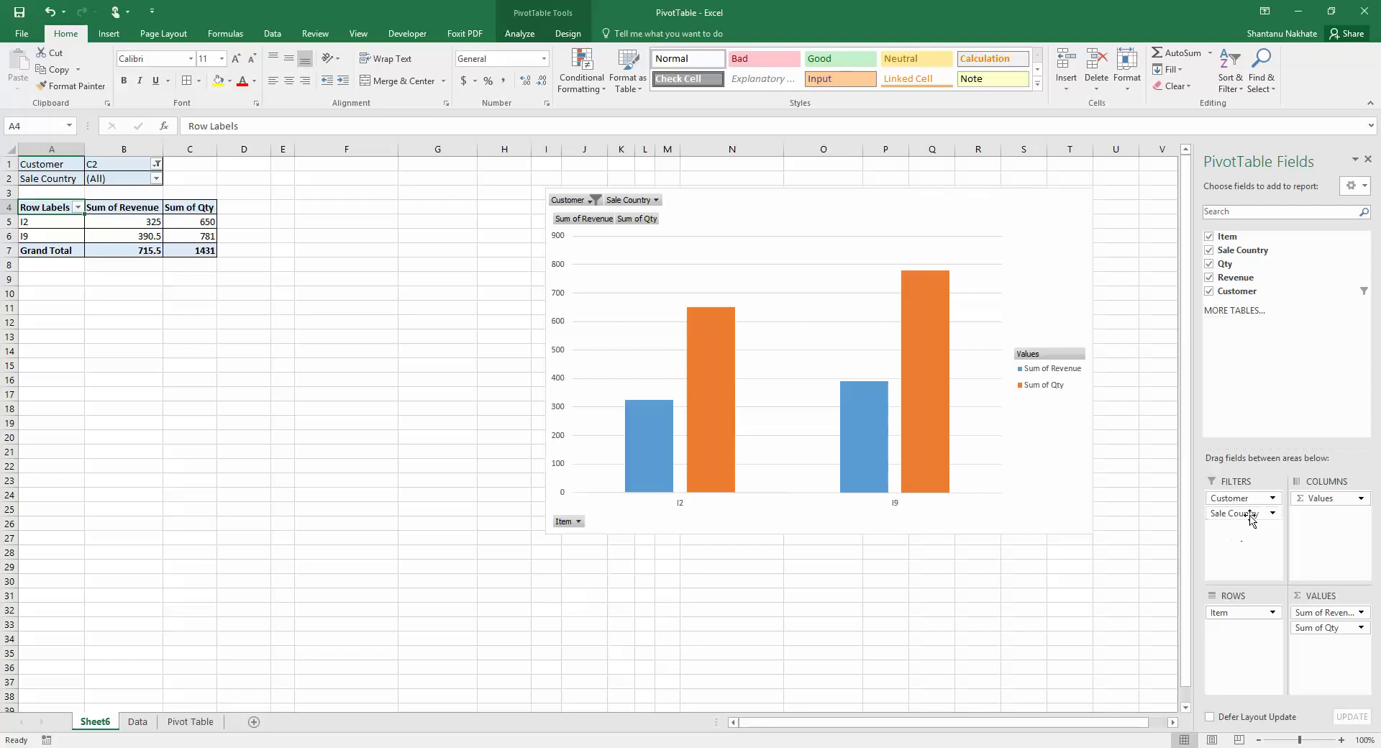
click(189, 308)
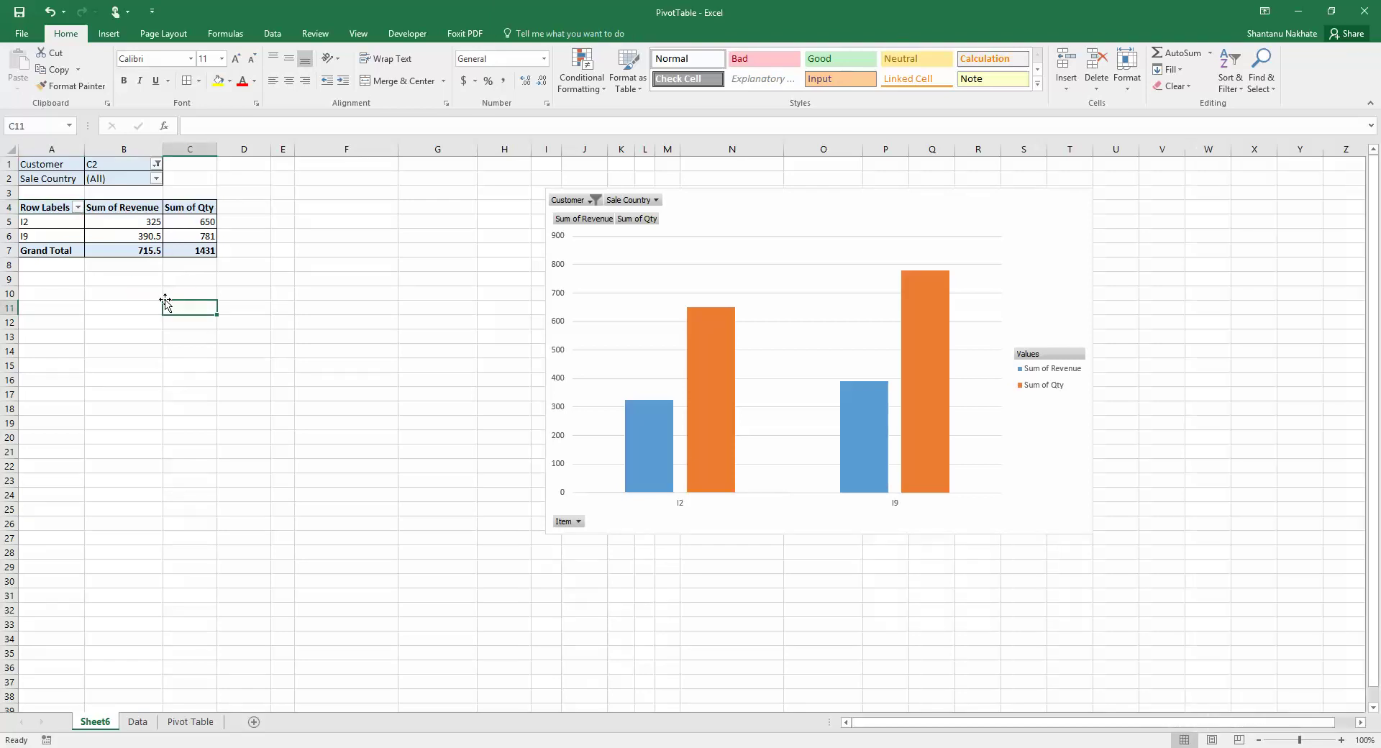
Filter the PivotTable to the sale country China and inspect the quantity column in the chart
click(156, 179)
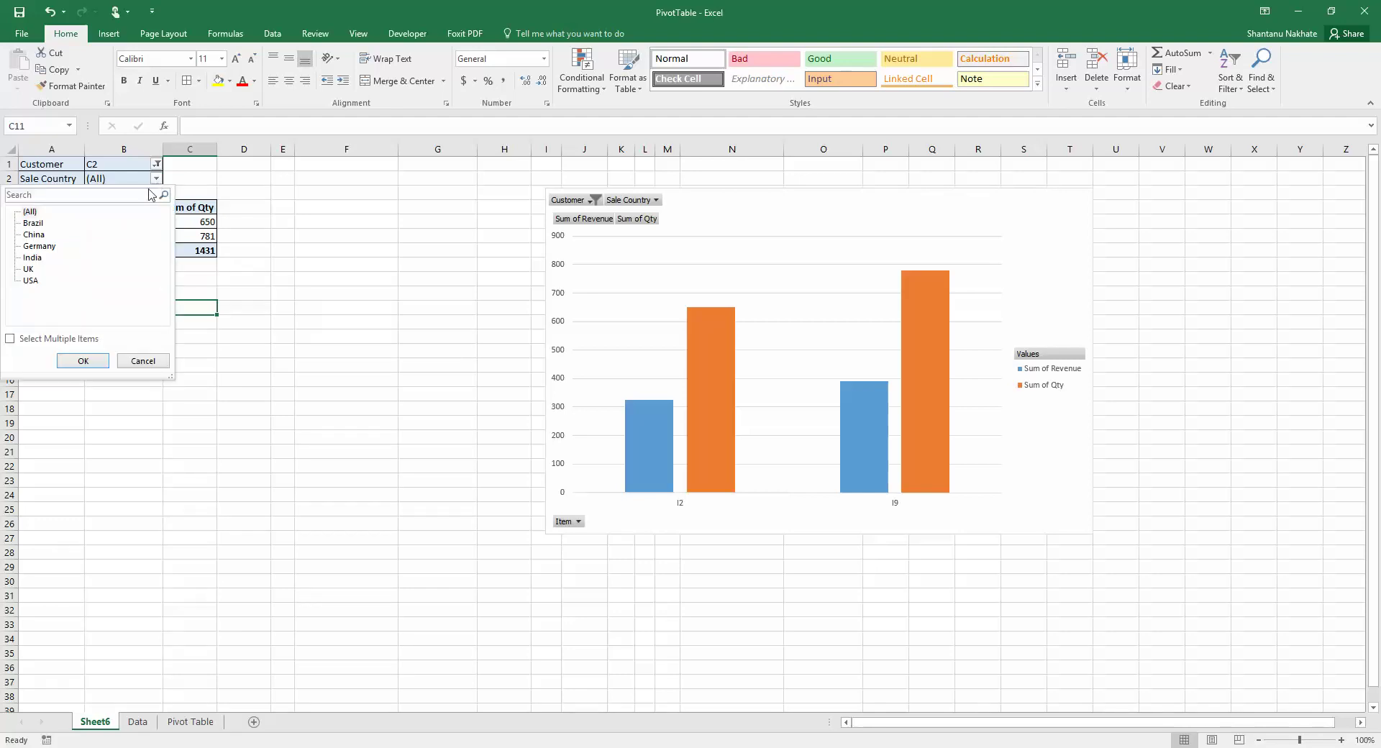
click(36, 236)
click(81, 361)
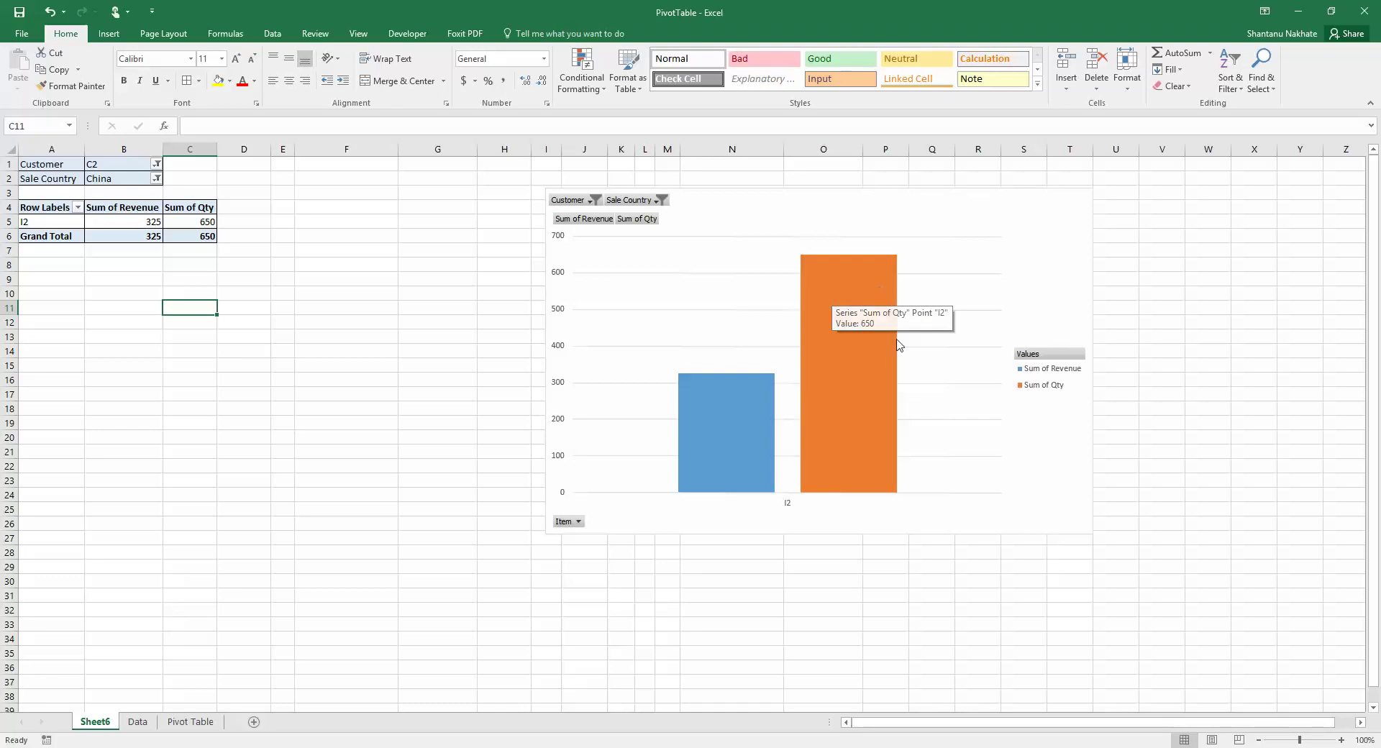
mouse_move(860, 301)
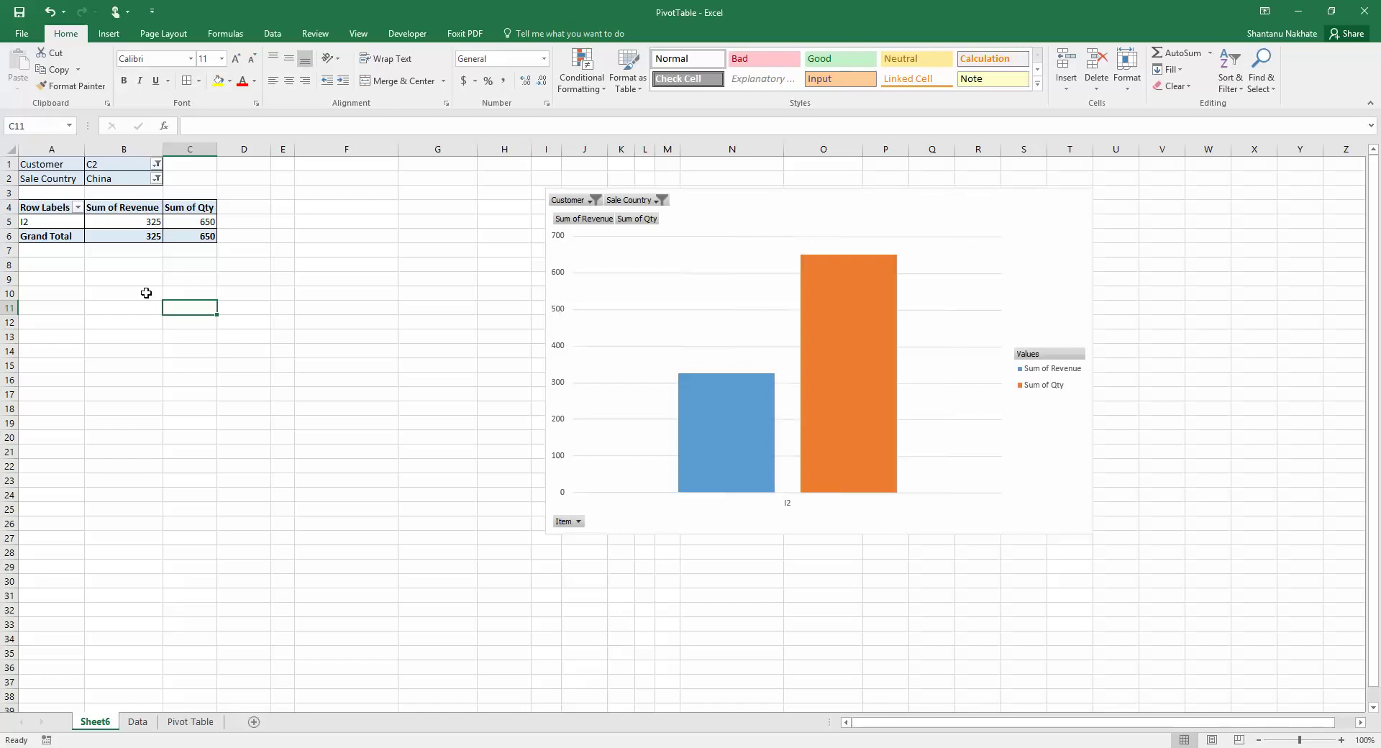
Reset the Customer and Sale Country filters to (All) and move the PivotChart closer to the table
click(157, 164)
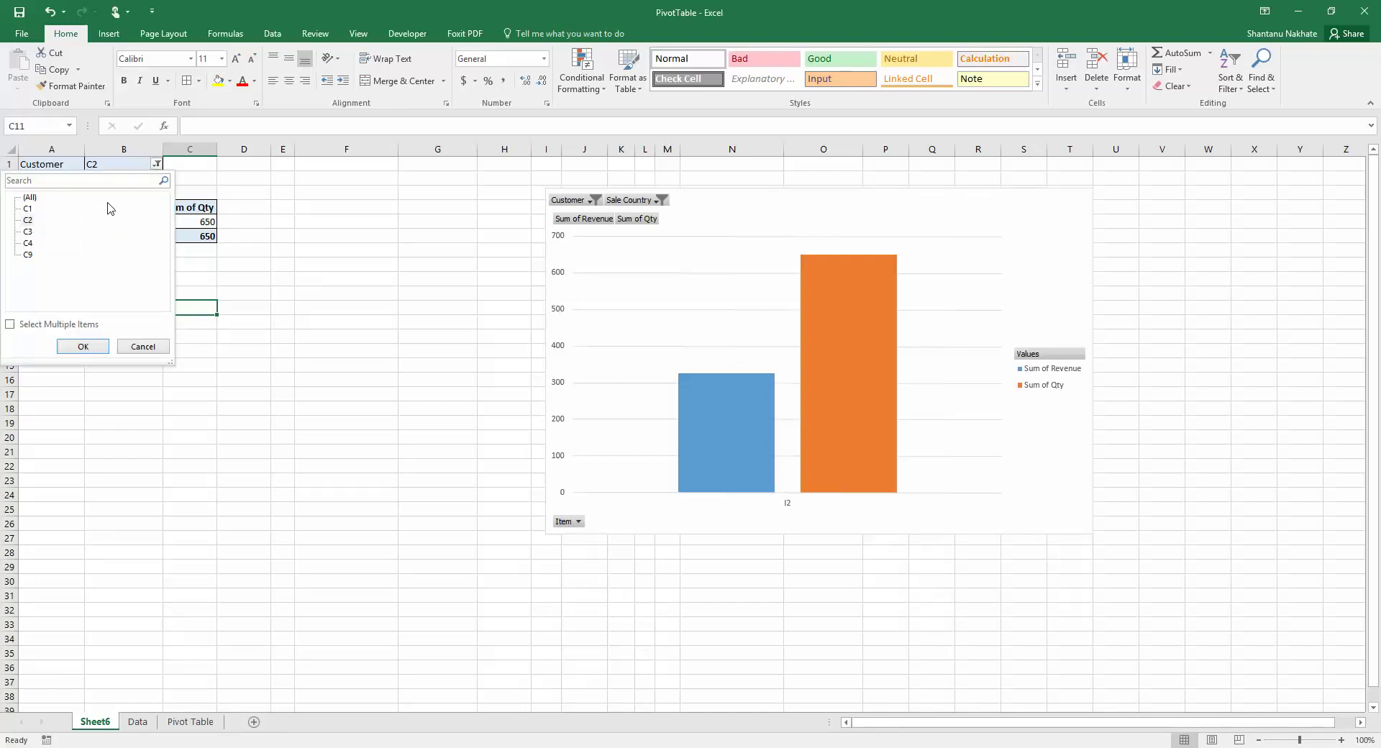
click(26, 198)
click(83, 347)
click(157, 179)
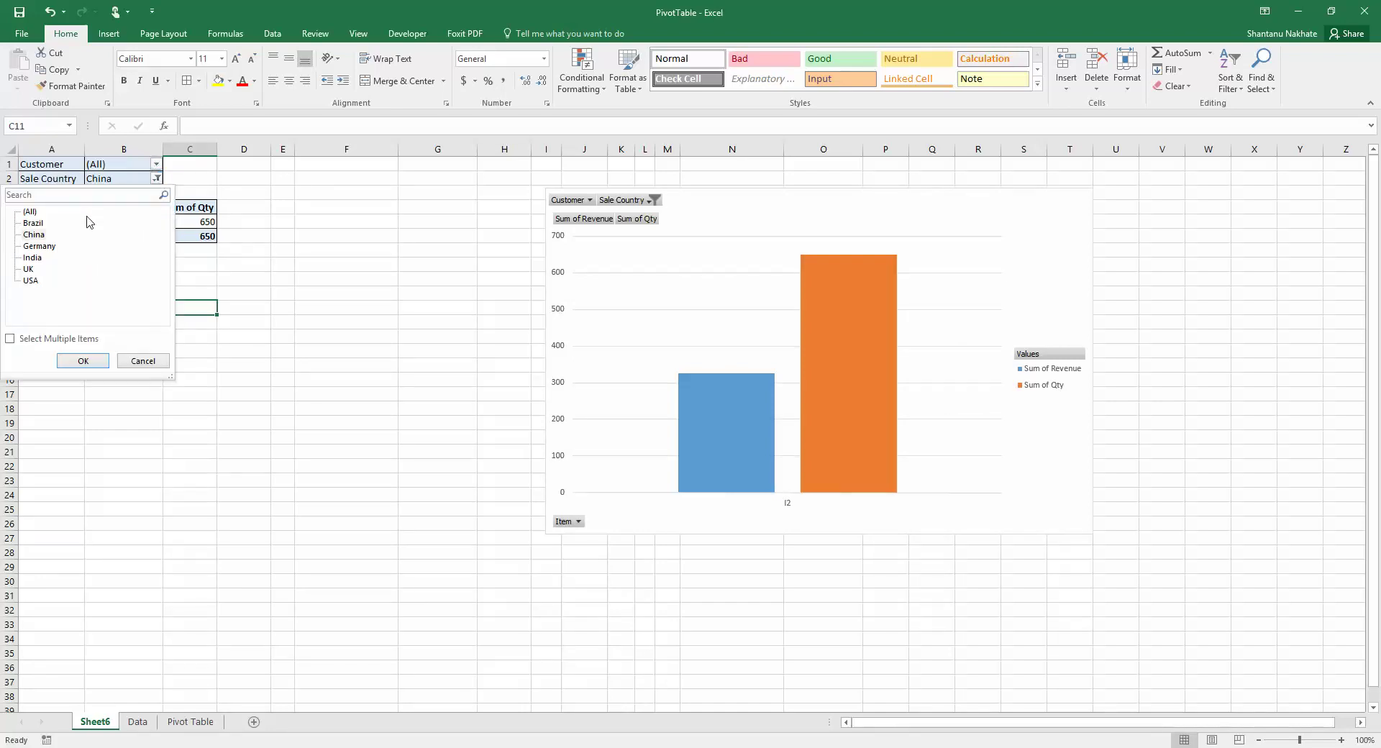
click(29, 213)
click(83, 361)
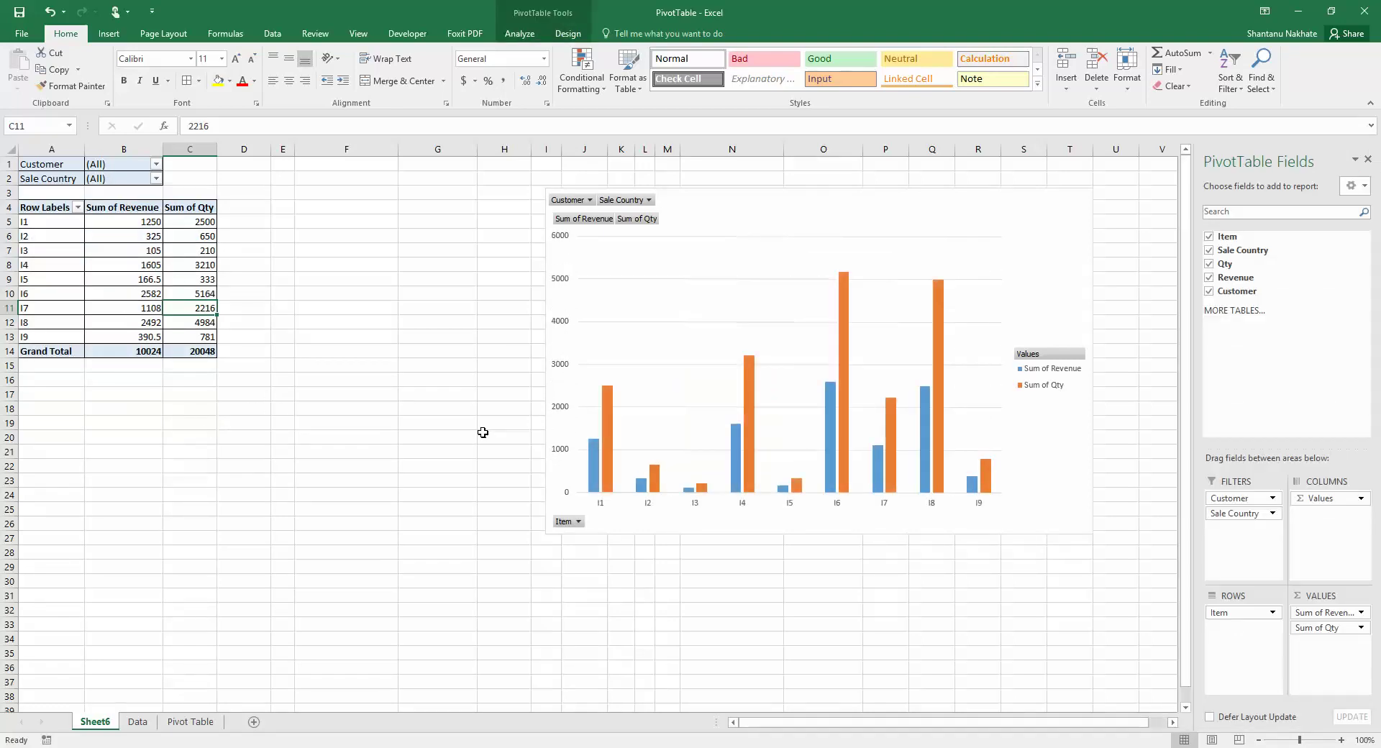
drag(761, 231, 621, 227)
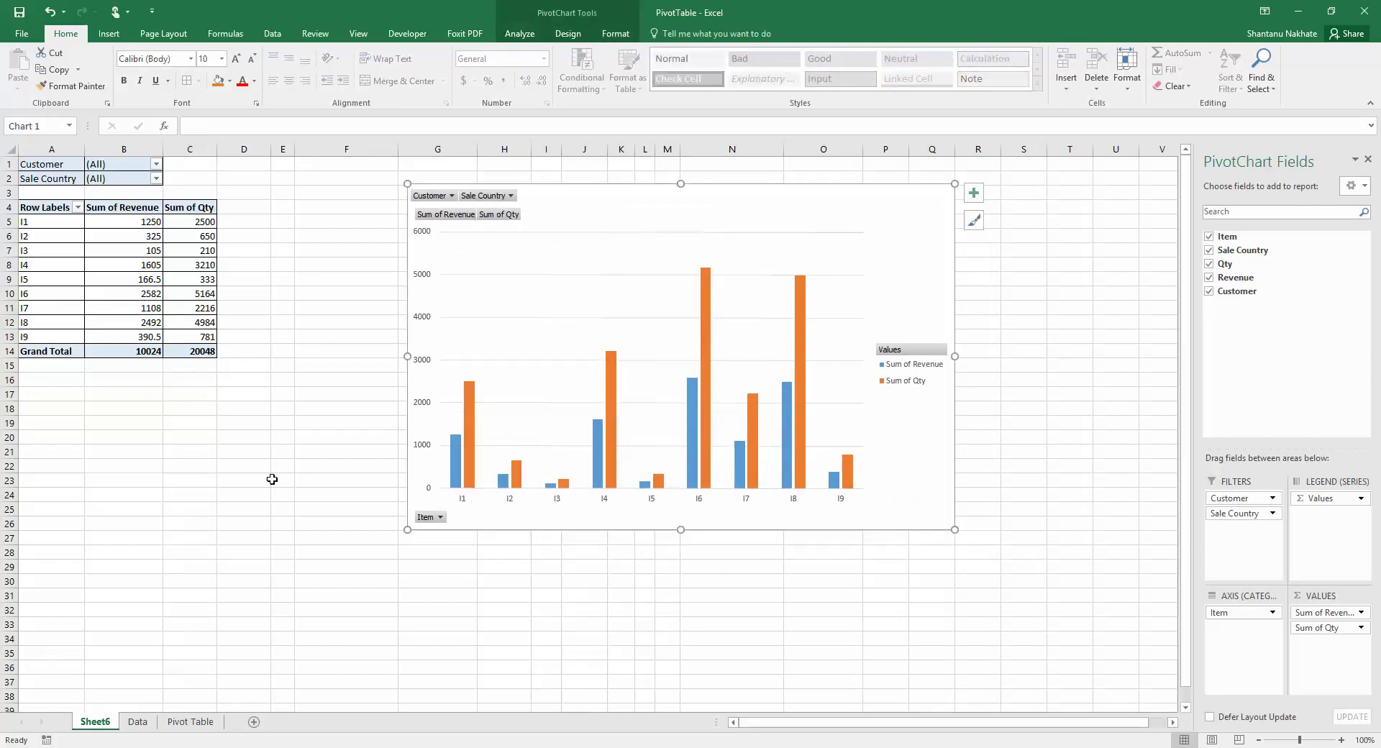
click(230, 437)
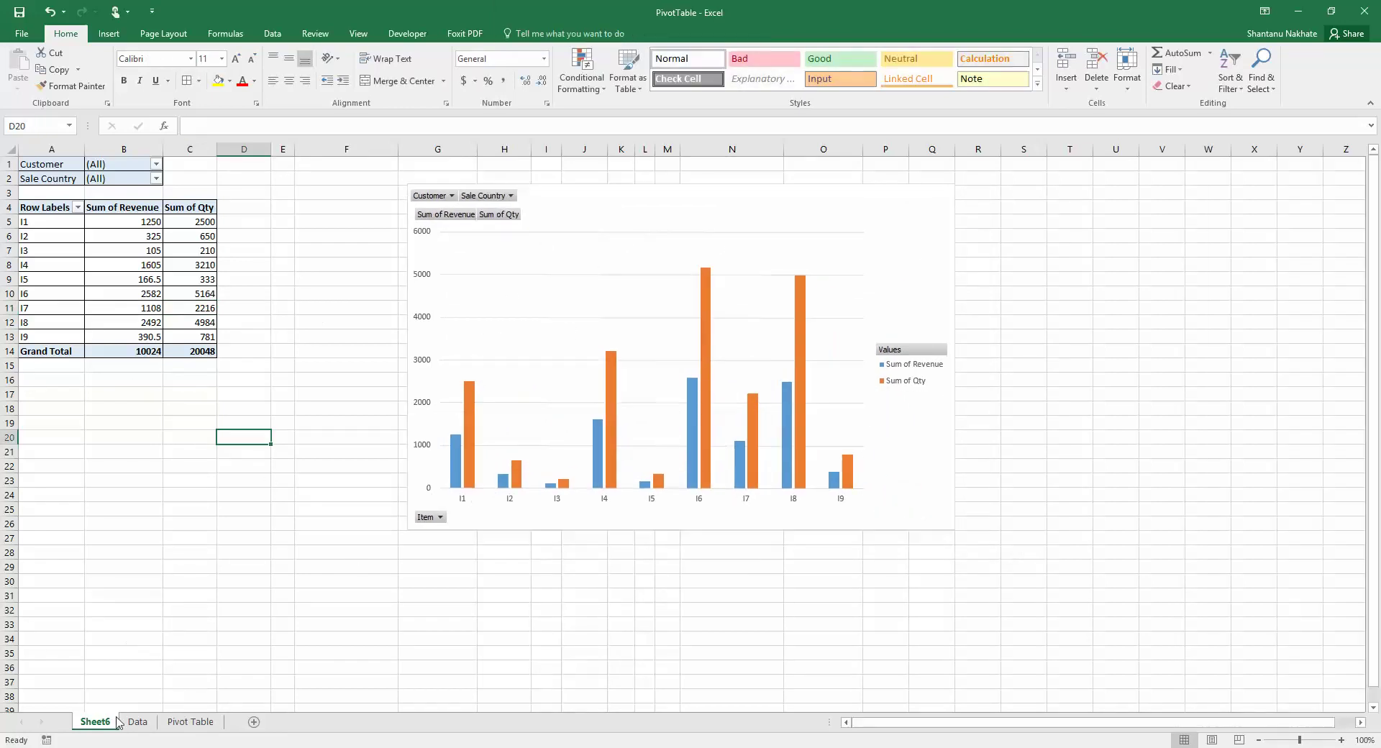
On the Data sheet, set the Qty of item I1 to 1500
click(139, 724)
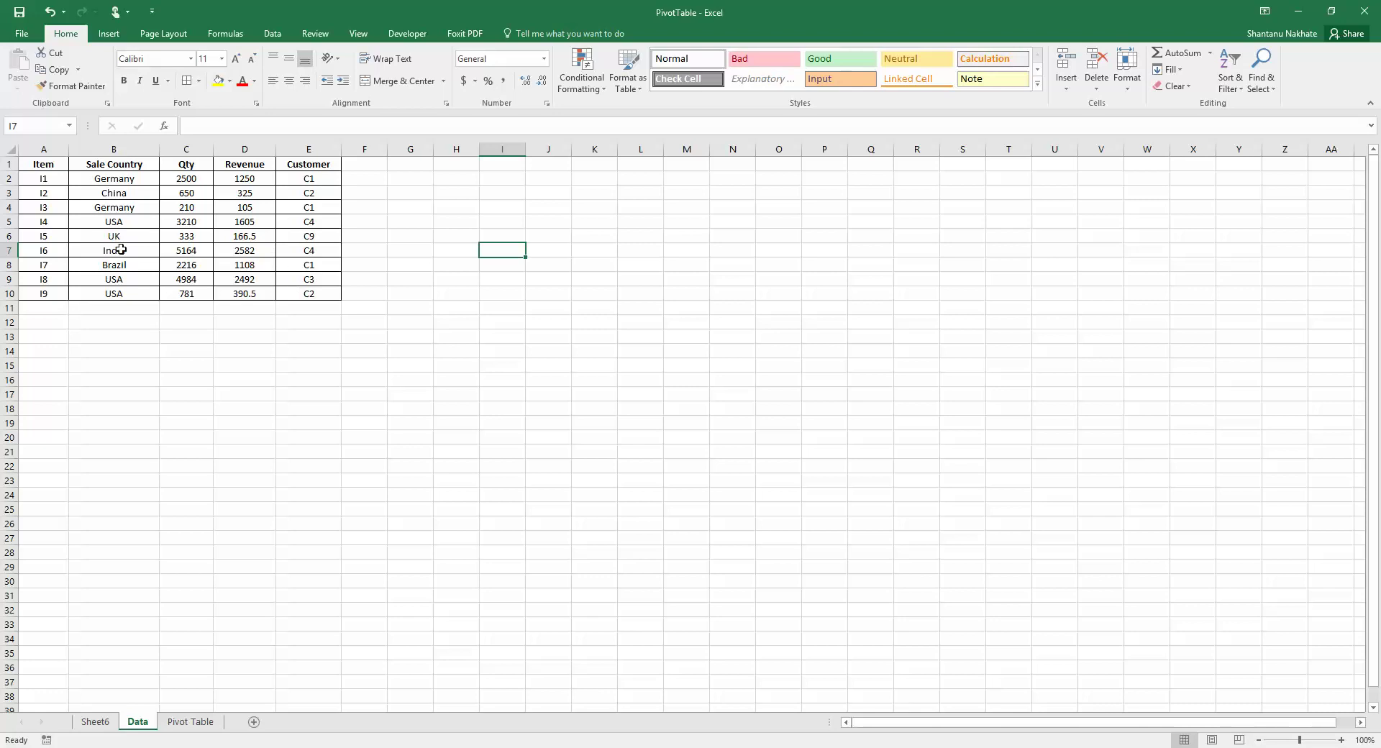
click(185, 181)
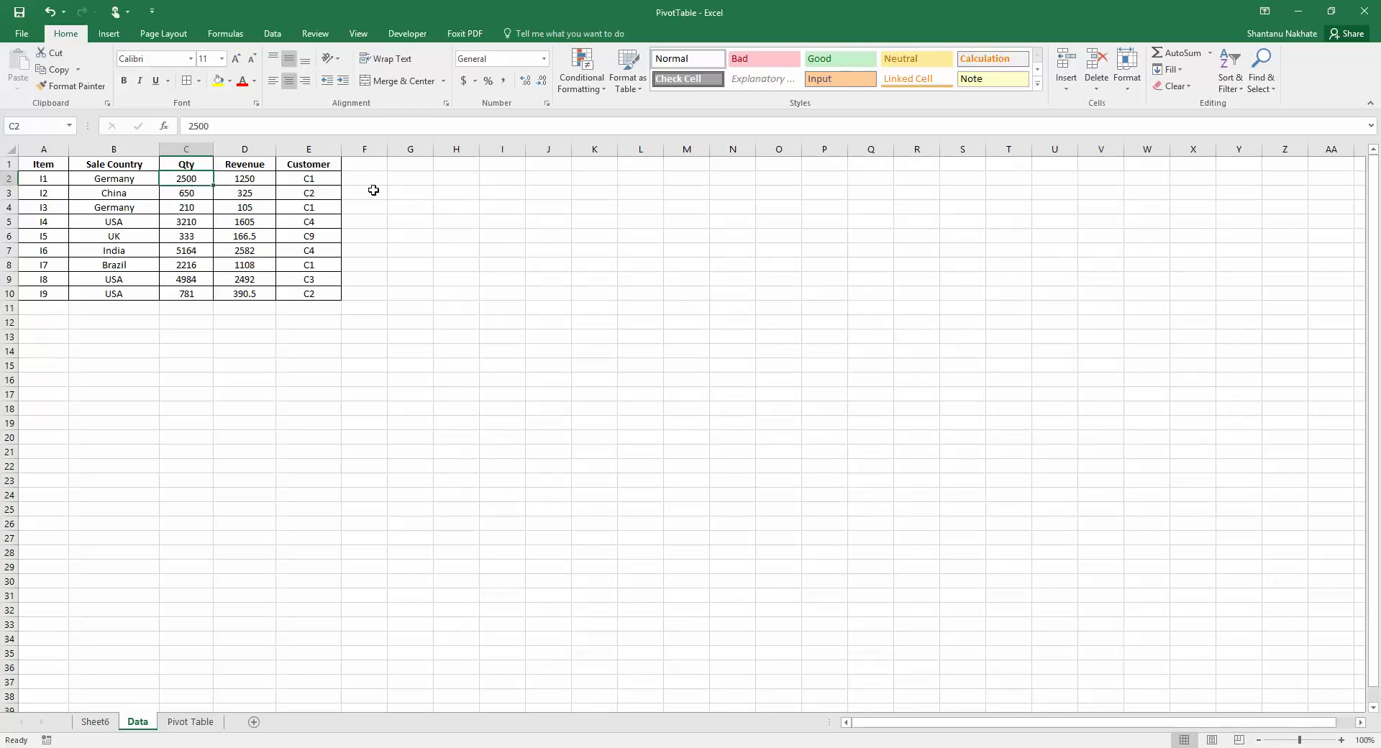
text(15)
key(Return)
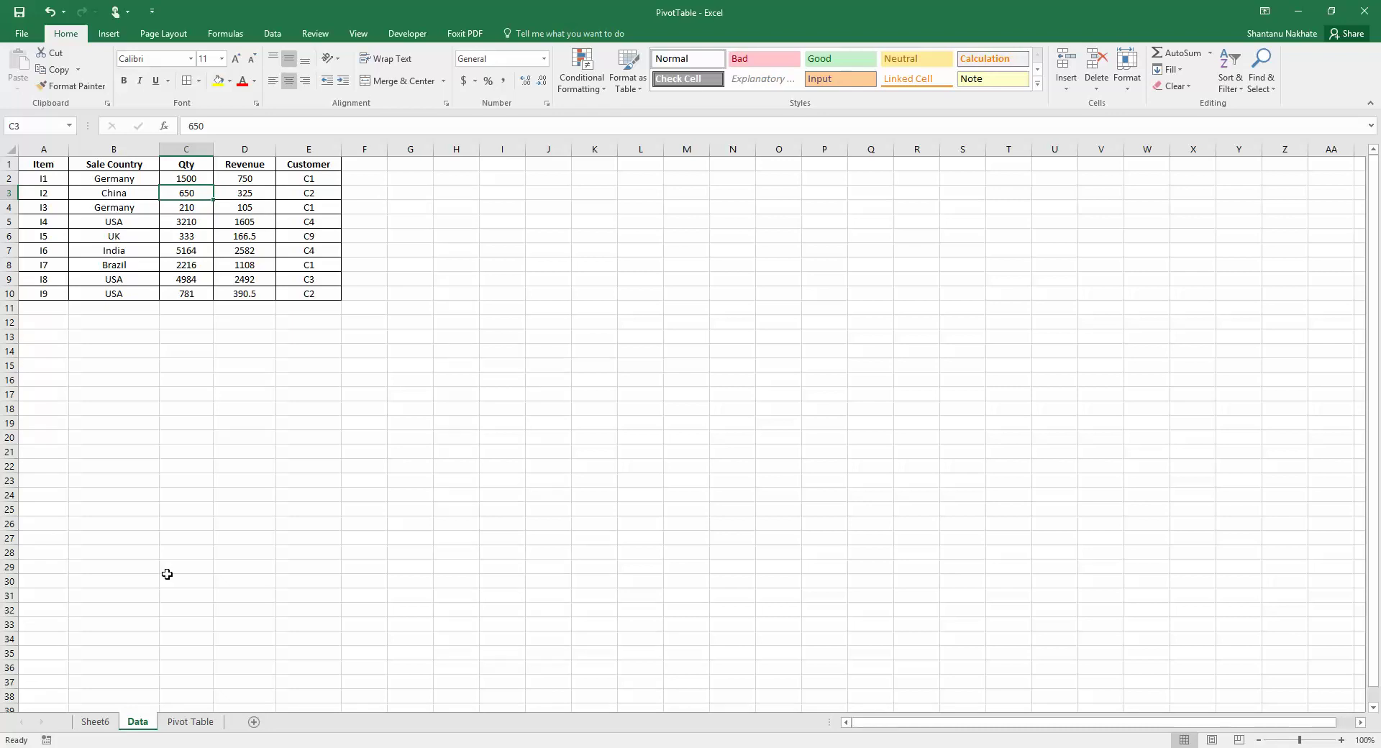
Return to Sheet6 and refresh the PivotTable so that it and the chart use the edited source data
click(95, 721)
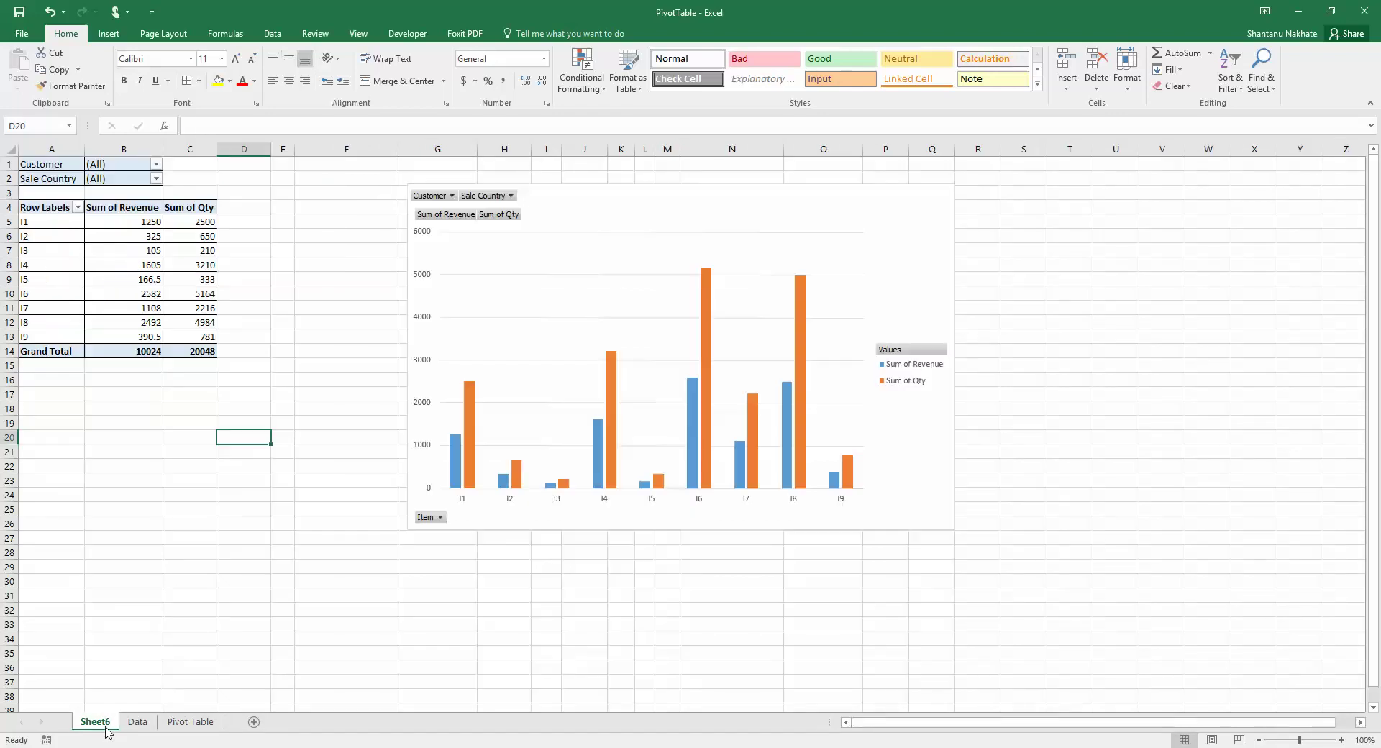
right_click(490, 330)
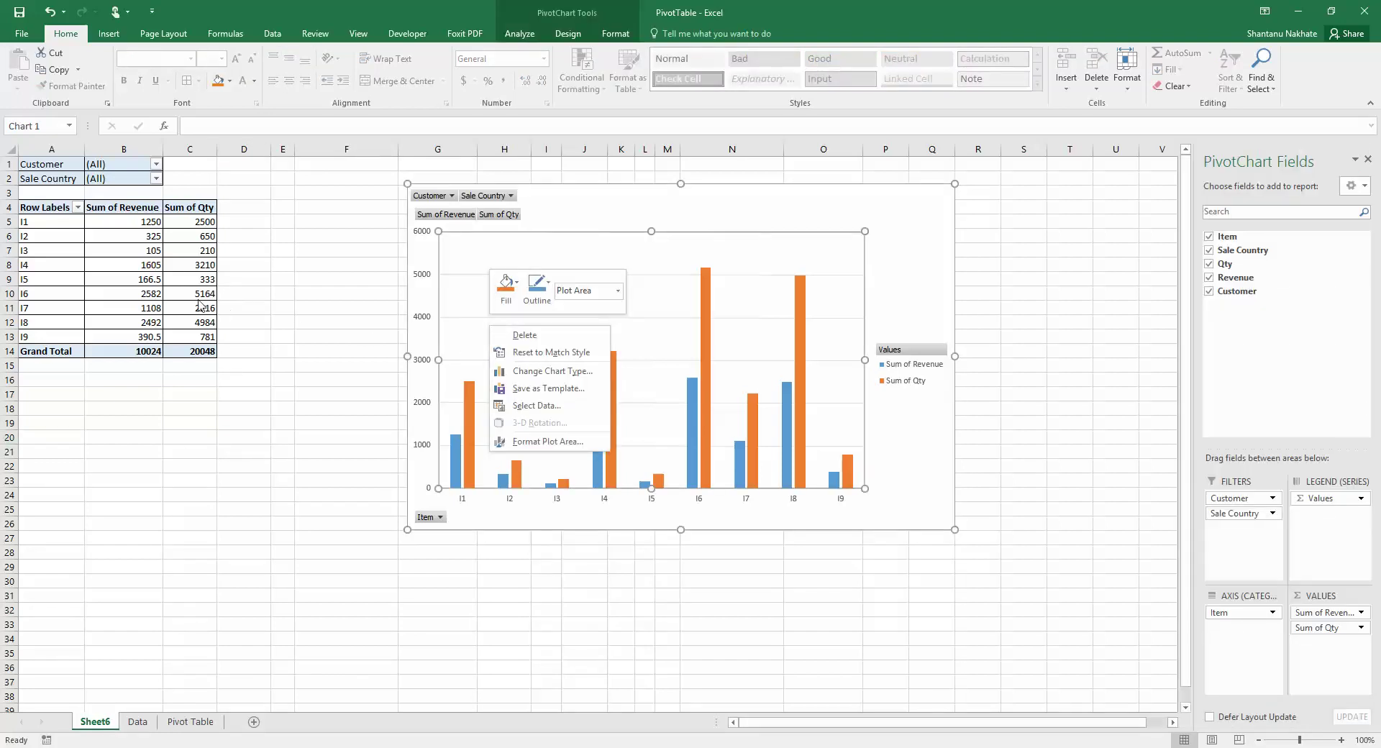
right_click(170, 325)
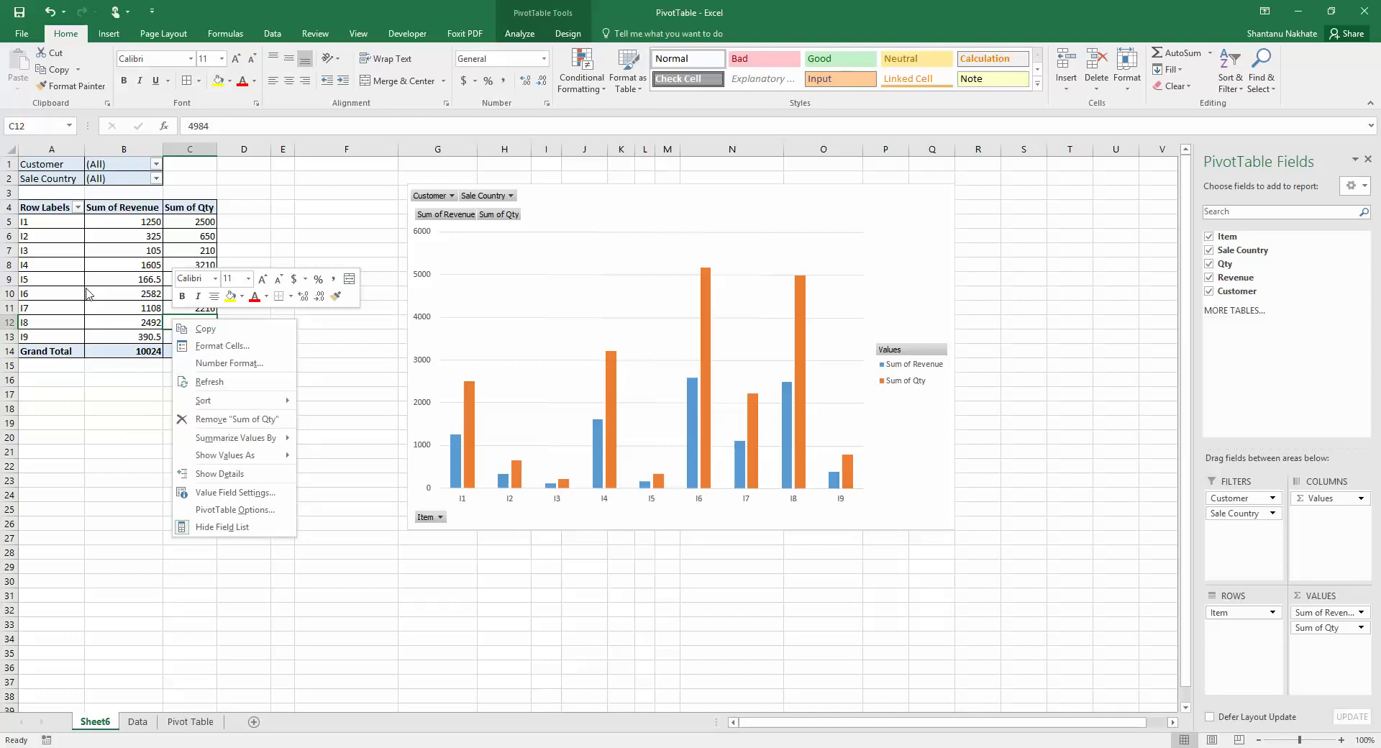
click(201, 387)
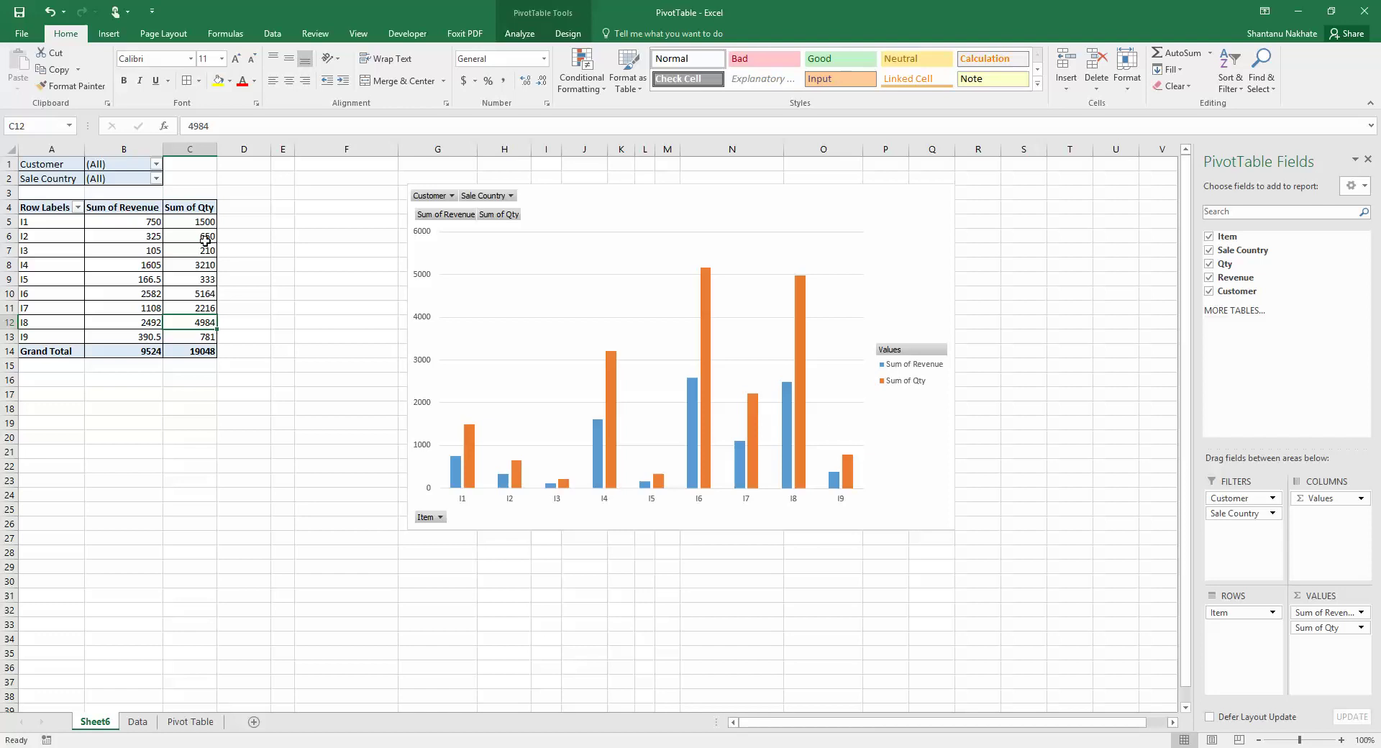
Compare item I1's quantity on the Data sheet with the PivotTable on Sheet6
click(137, 721)
click(182, 179)
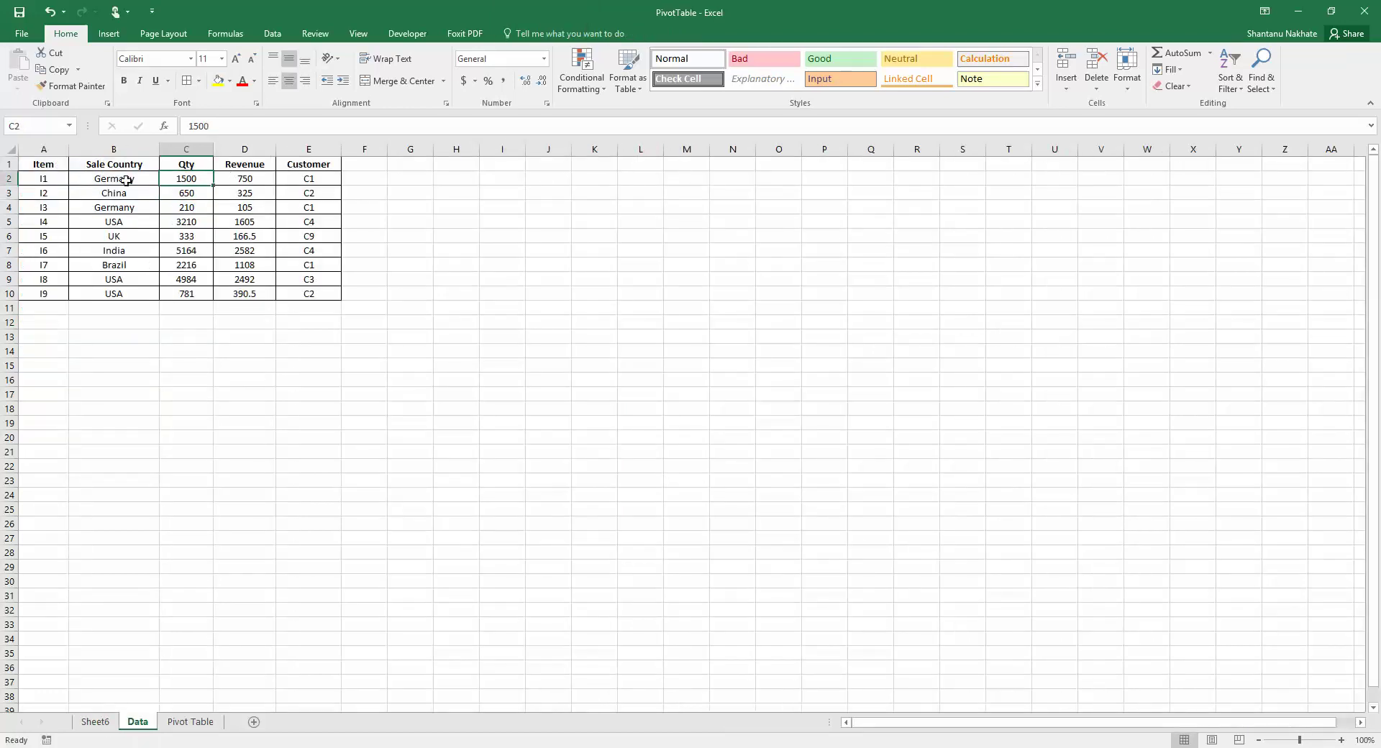
click(96, 722)
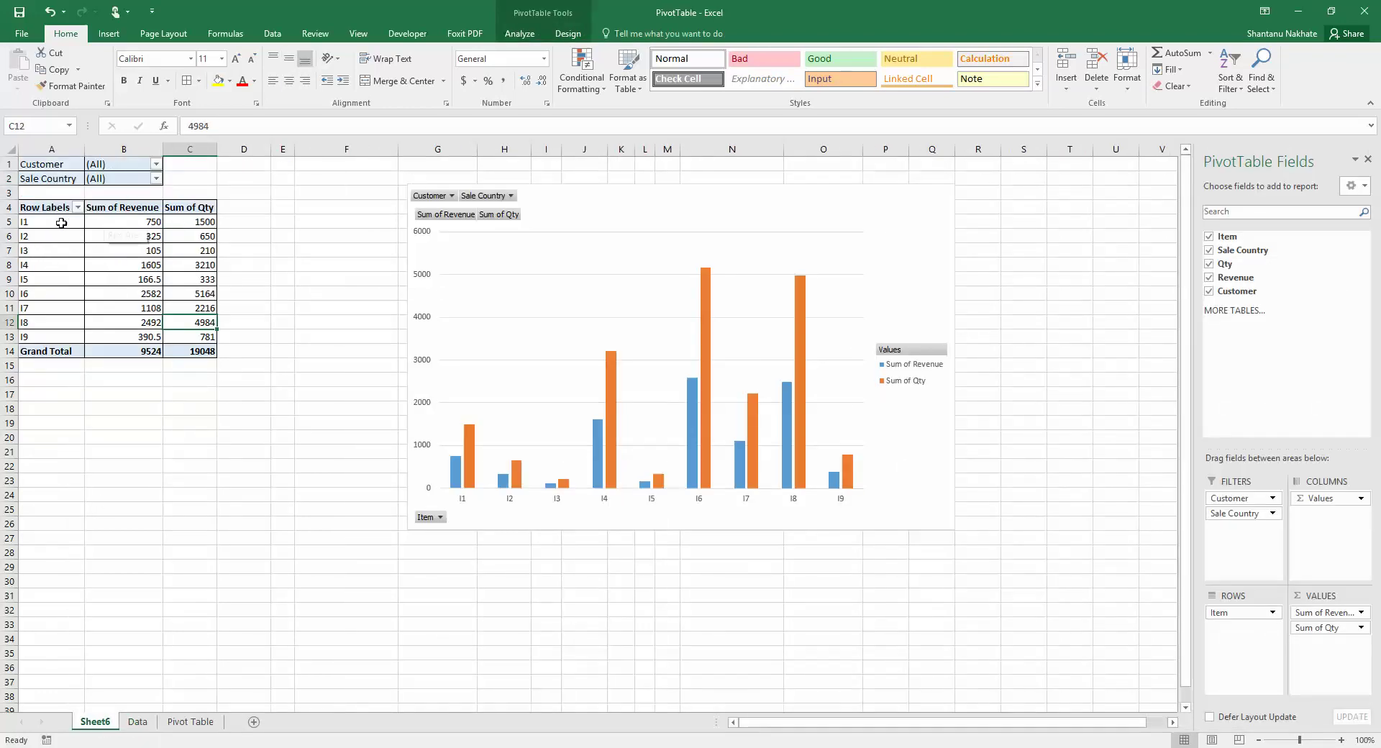